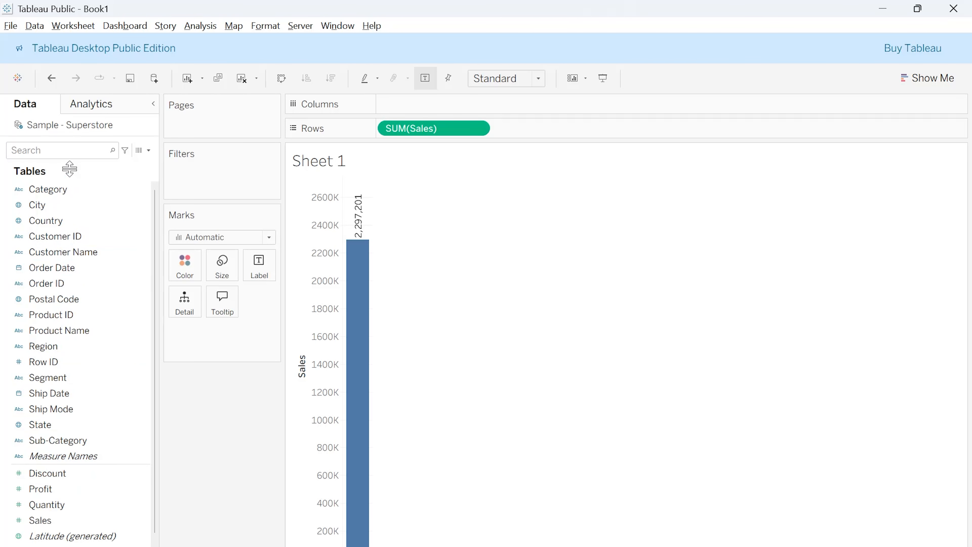
# - Break the Sales bar down by Category in the columns and add a Region filter that includes all regions
pyautogui.moveTo(70, 191); pyautogui.dragTo(430, 108)
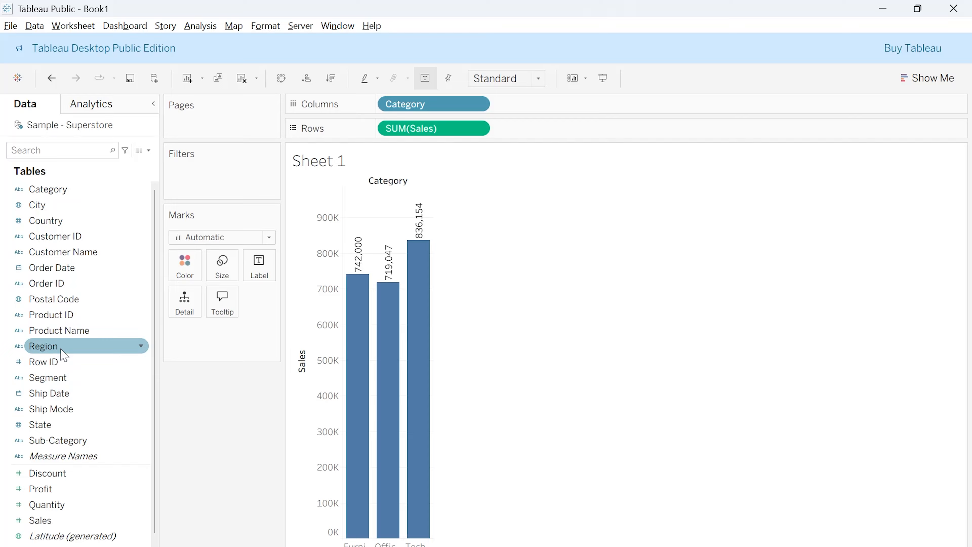
pyautogui.moveTo(62, 354)
pyautogui.mouseDown()
pyautogui.moveTo(94, 337)
pyautogui.moveTo(185, 161)
pyautogui.moveTo(211, 184)
pyautogui.mouseUp()
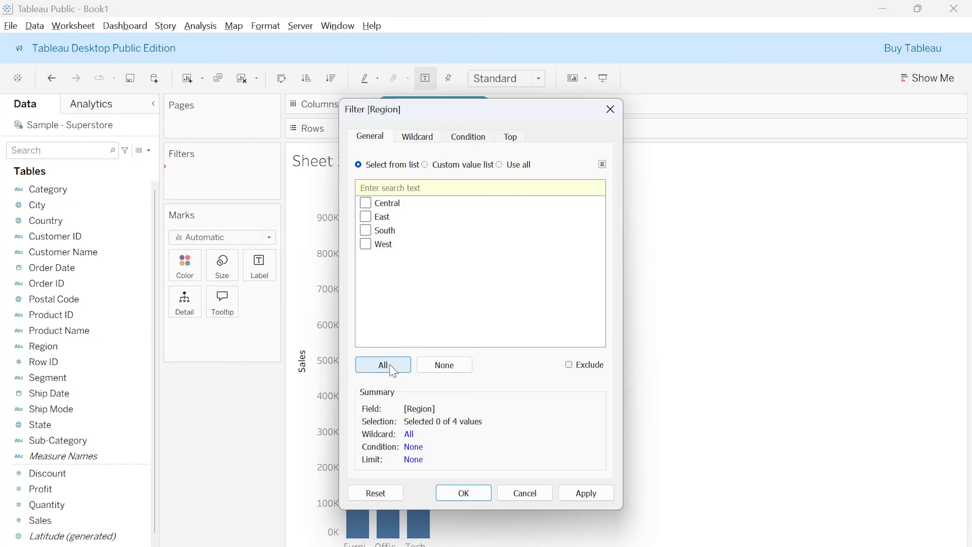
pyautogui.click(390, 365)
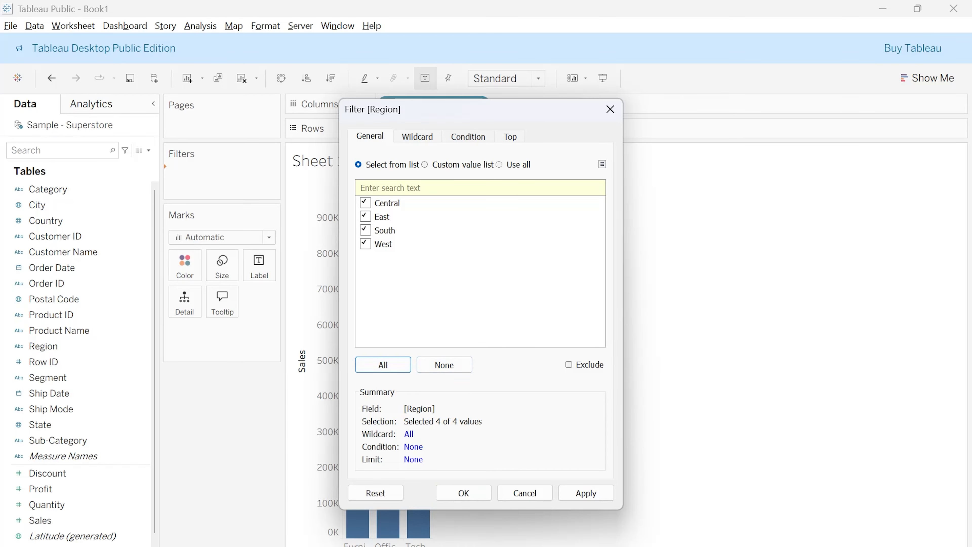
pyautogui.click(589, 492)
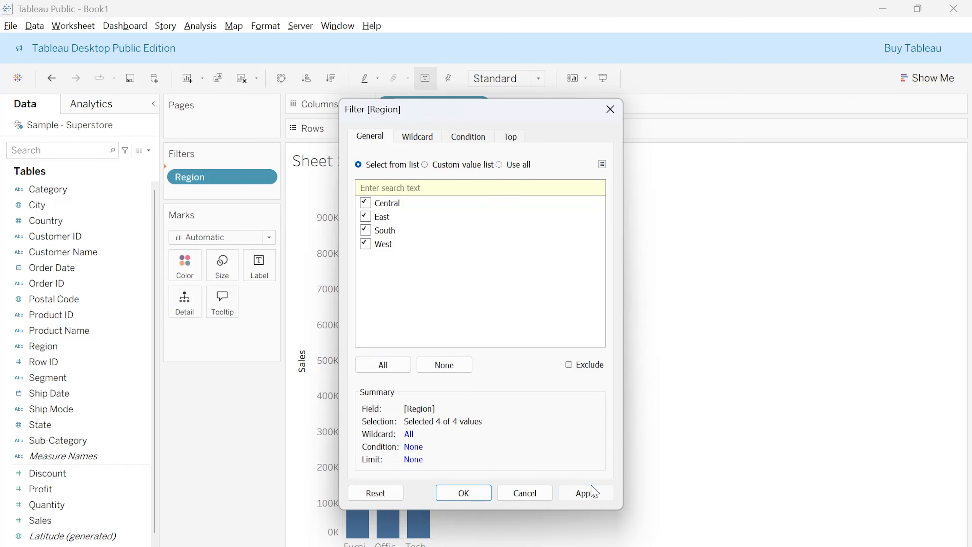
pyautogui.click(465, 497)
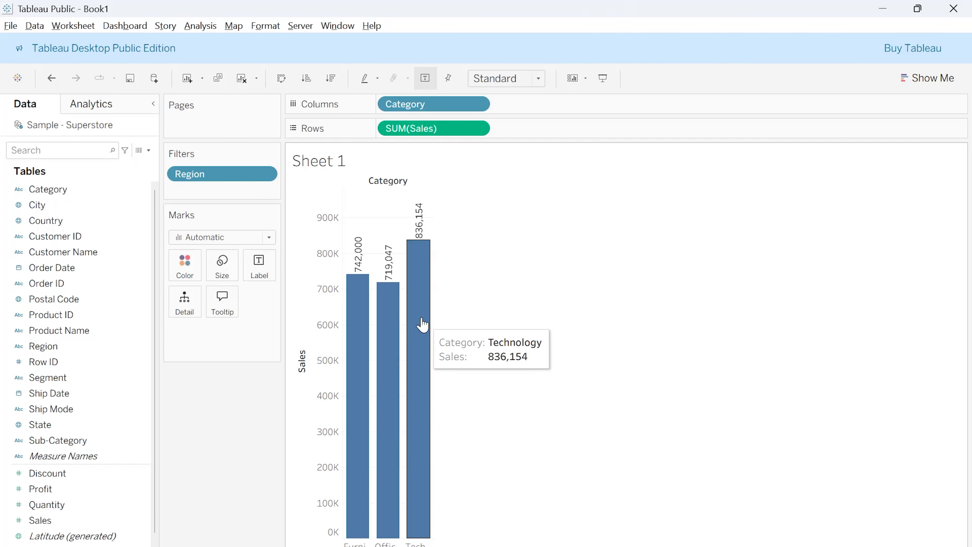
# - Show the Region filter control and limit the chart to Central, East and South
pyautogui.rightClick(246, 175)
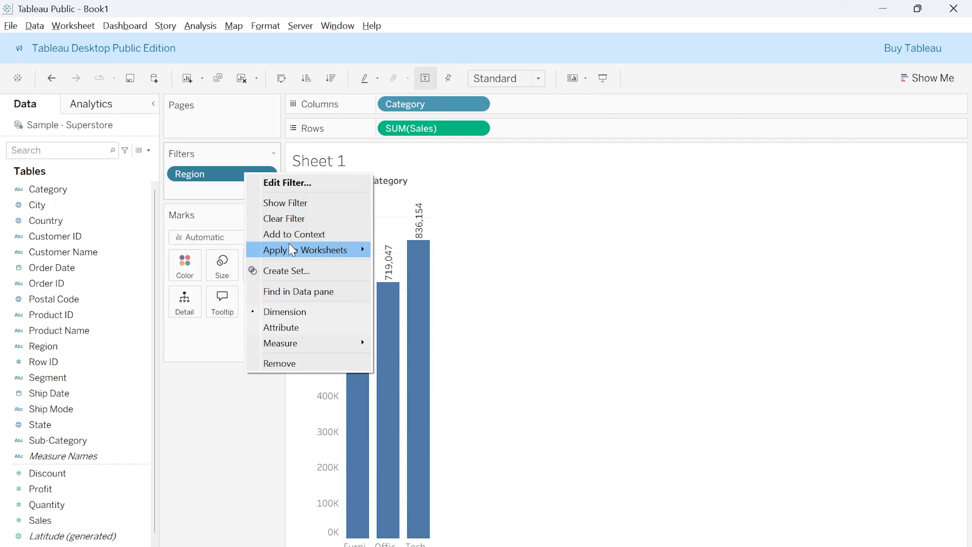
pyautogui.click(287, 204)
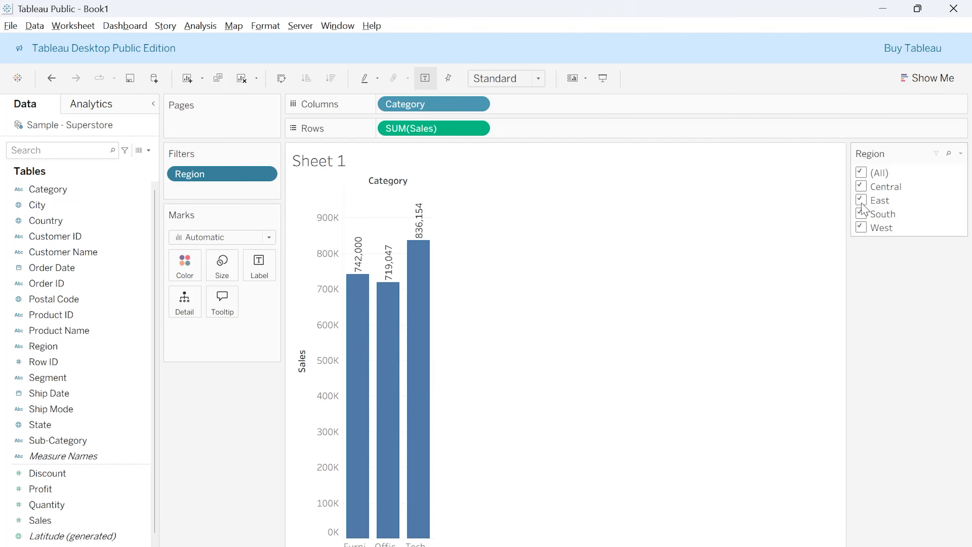
pyautogui.click(862, 172)
pyautogui.click(862, 172)
pyautogui.click(862, 172)
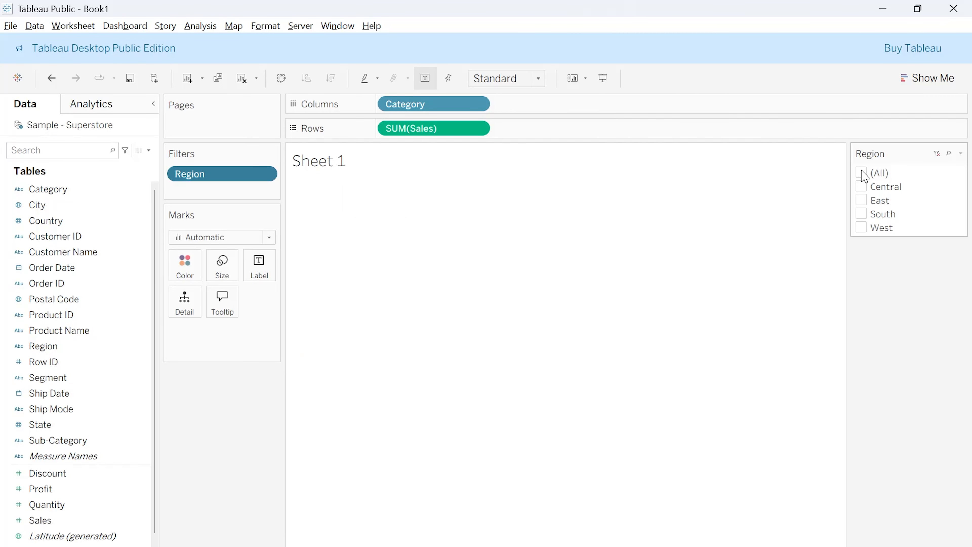
pyautogui.click(862, 187)
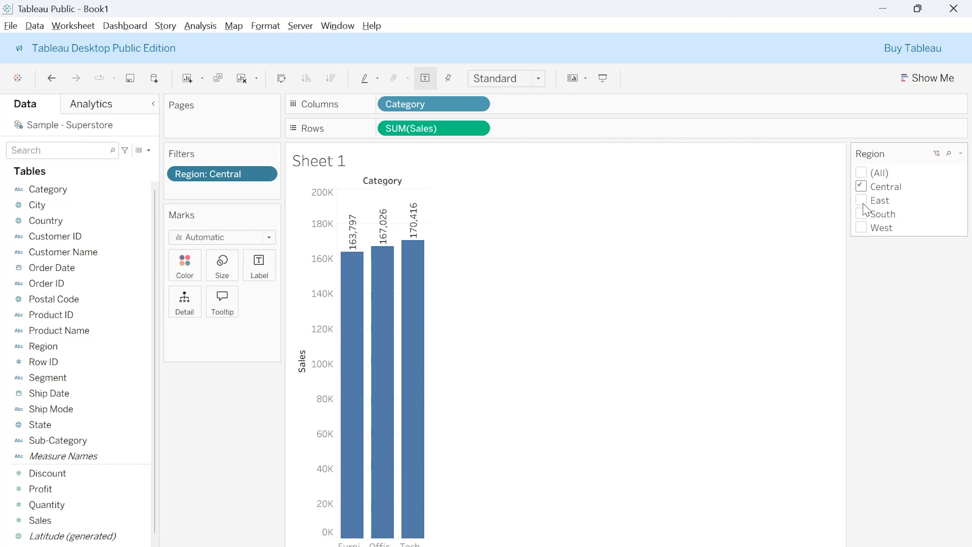
pyautogui.click(862, 201)
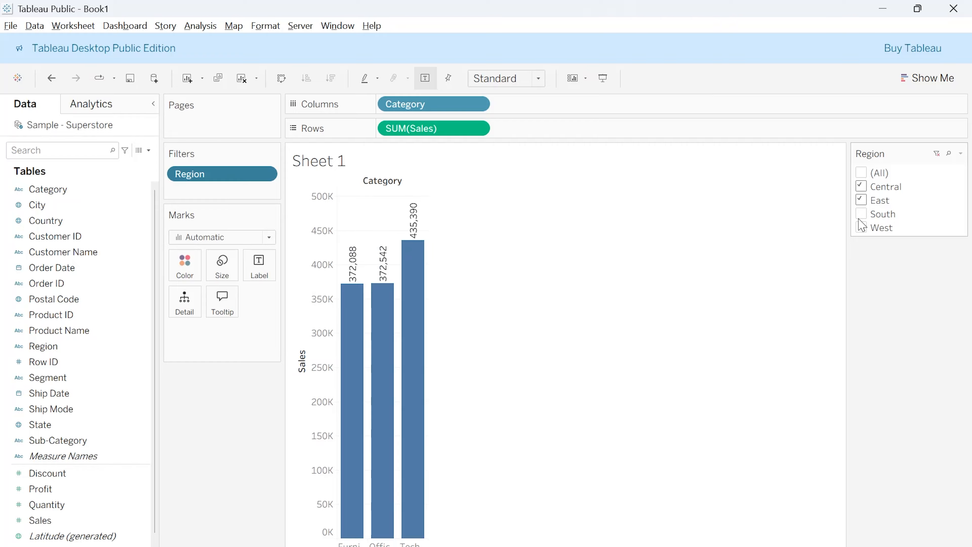
pyautogui.click(865, 215)
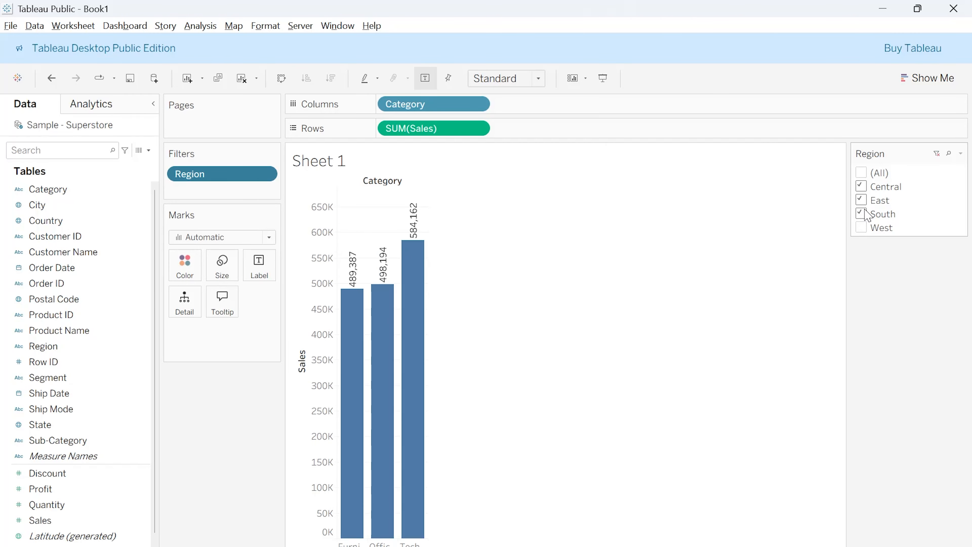
# - Toggle all regions on and off in the Region filter, ending with every region selected
pyautogui.click(862, 174)
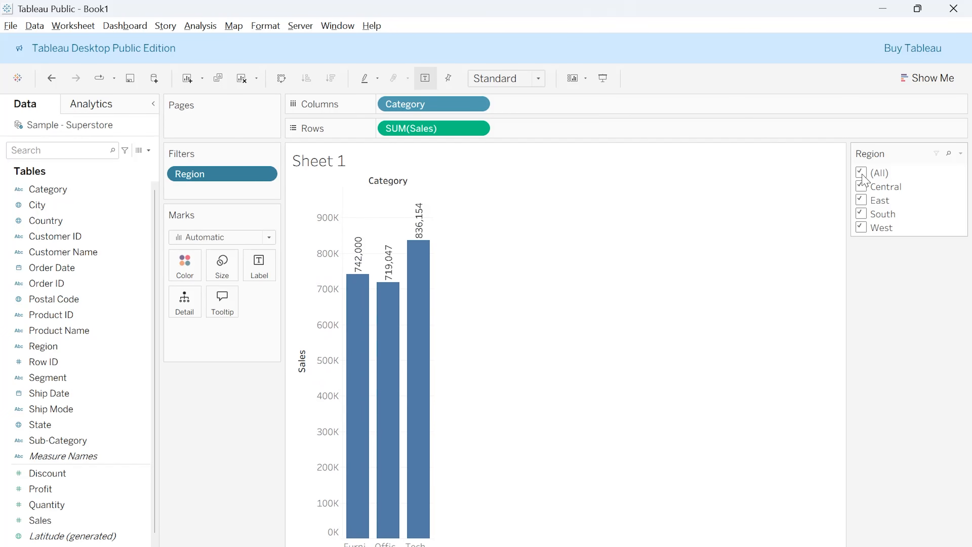
pyautogui.click(862, 174)
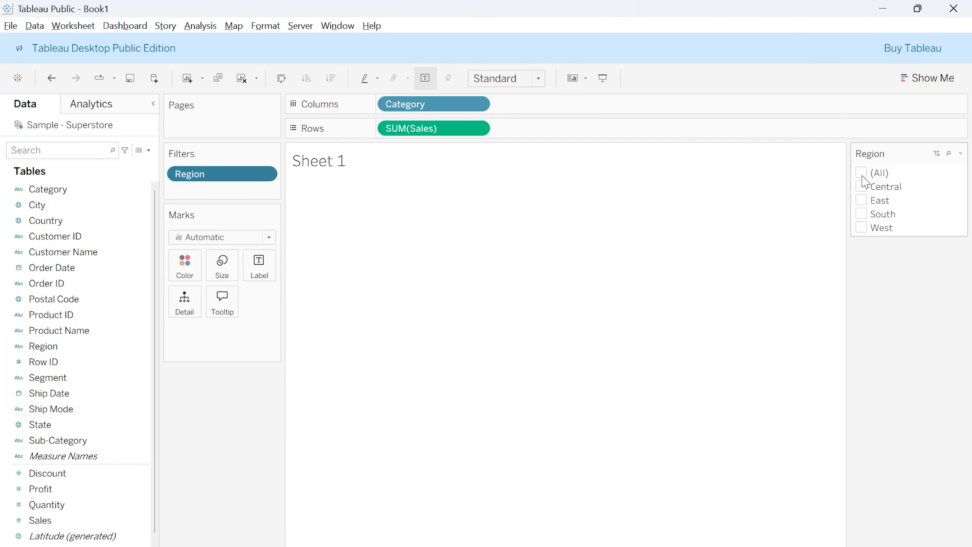
pyautogui.click(862, 214)
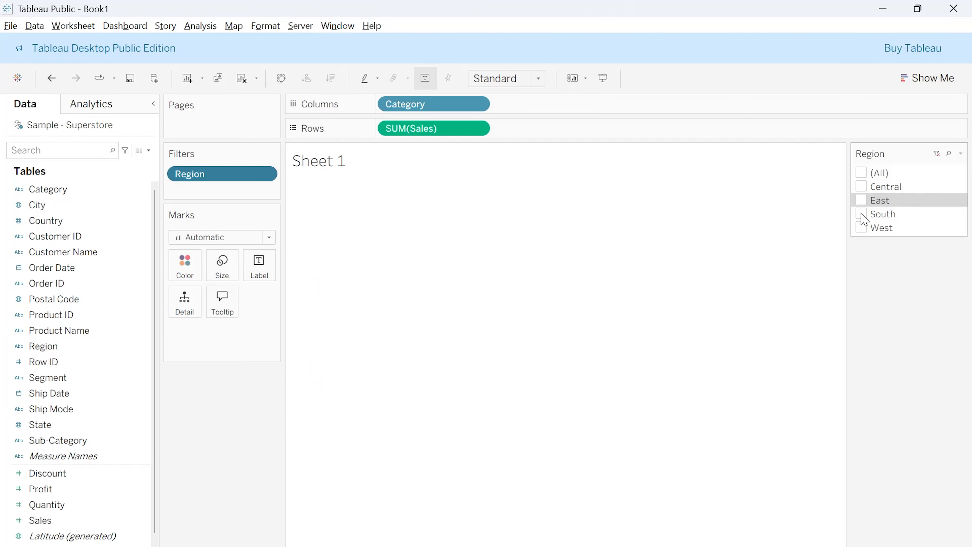
pyautogui.click(862, 174)
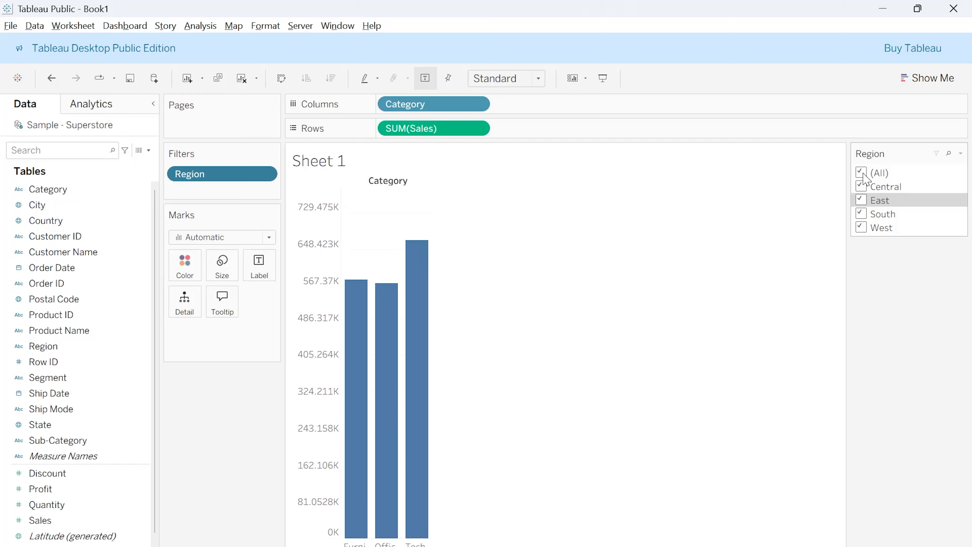
# - Change the Region filter control to a single value list
pyautogui.click(961, 153)
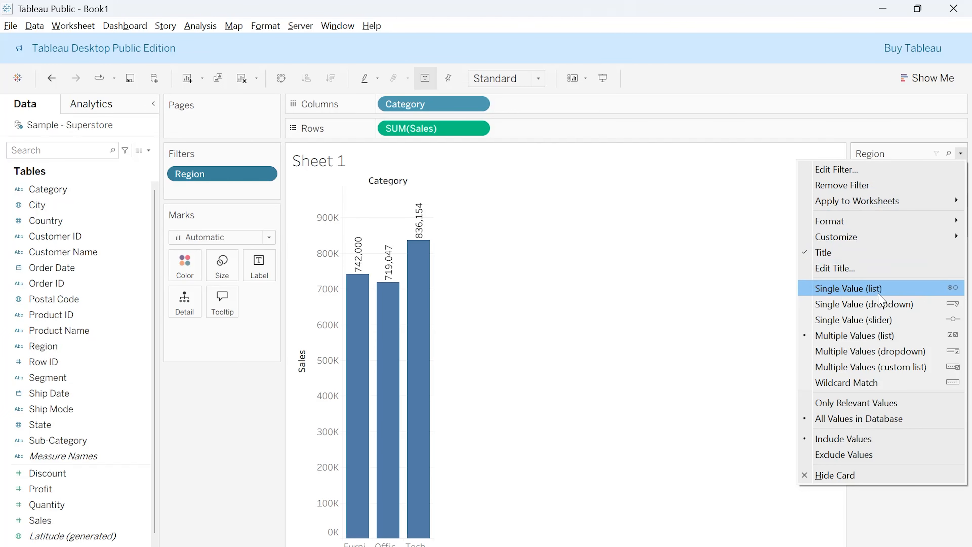
pyautogui.click(920, 295)
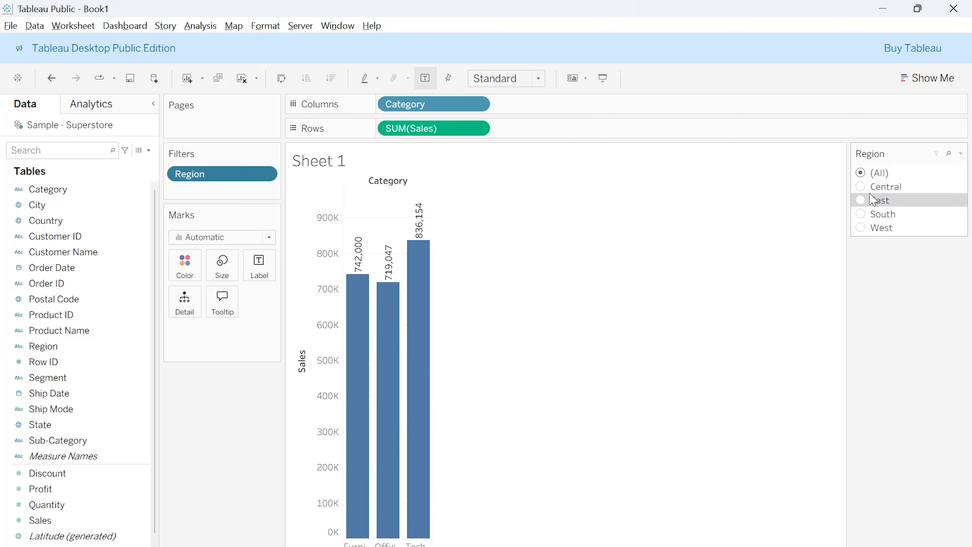
pyautogui.click(961, 154)
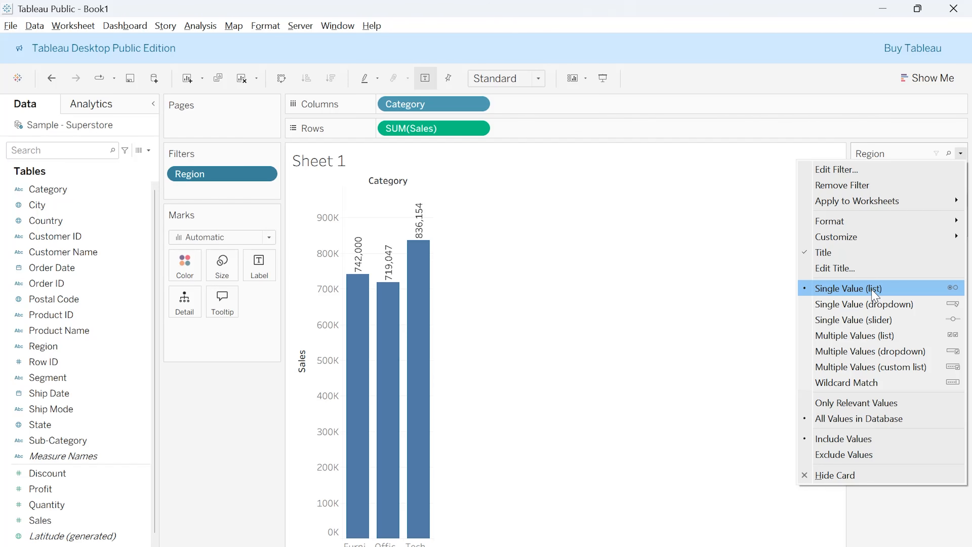
pyautogui.click(776, 155)
# - Filter the chart by one region at a time through Central, East, South and West, ending on South
pyautogui.click(861, 186)
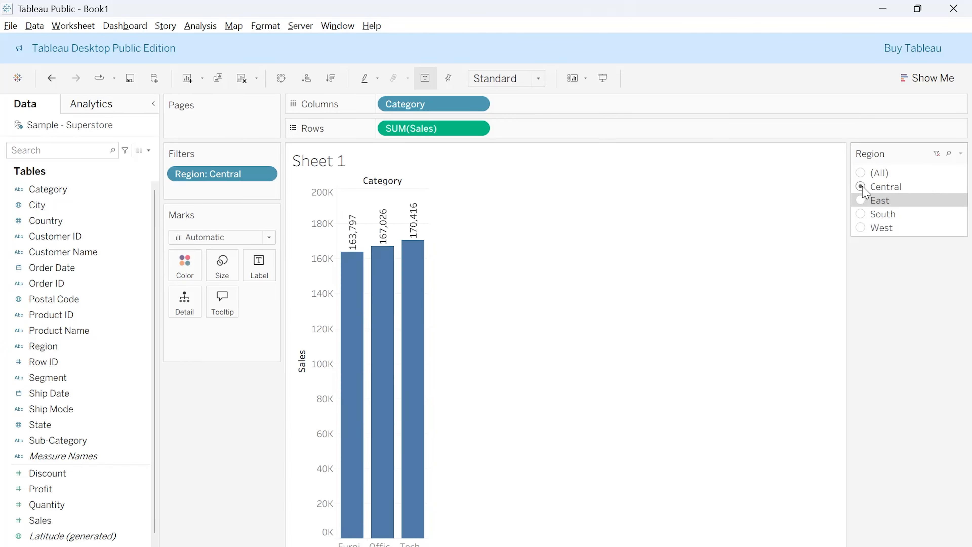
pyautogui.click(862, 200)
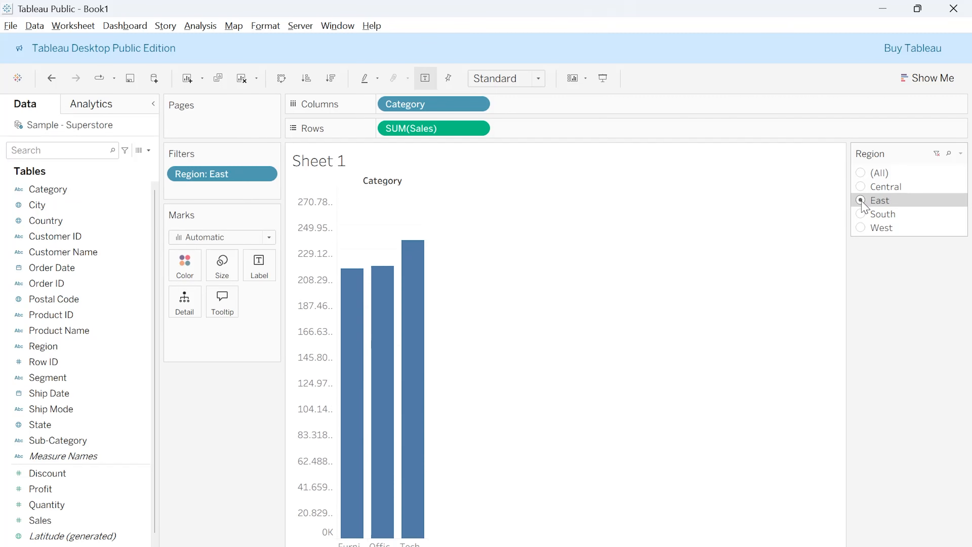
pyautogui.click(861, 214)
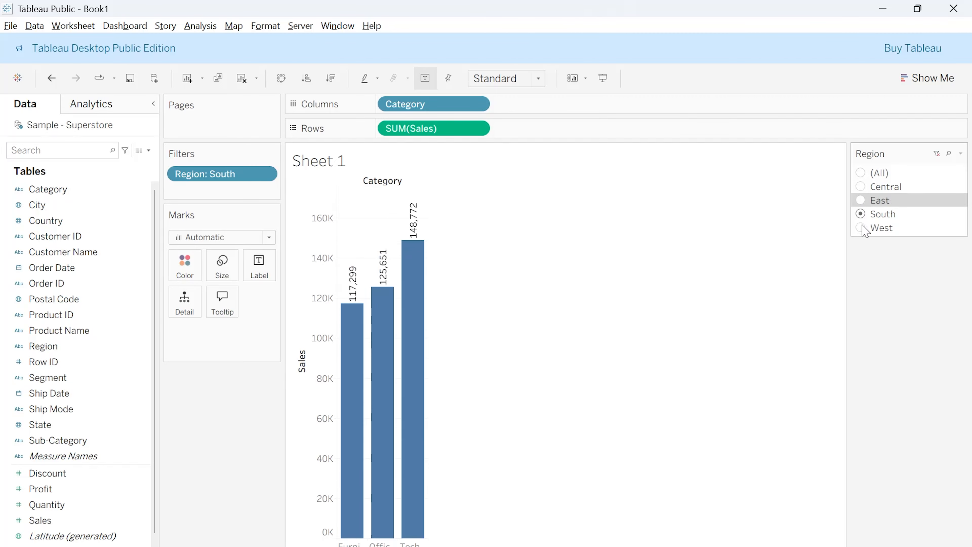
pyautogui.click(861, 227)
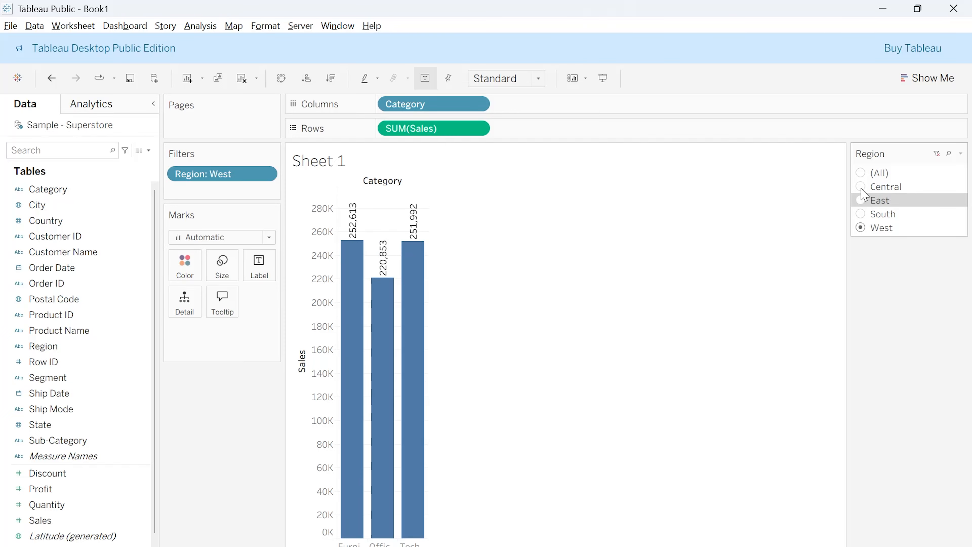
pyautogui.click(862, 187)
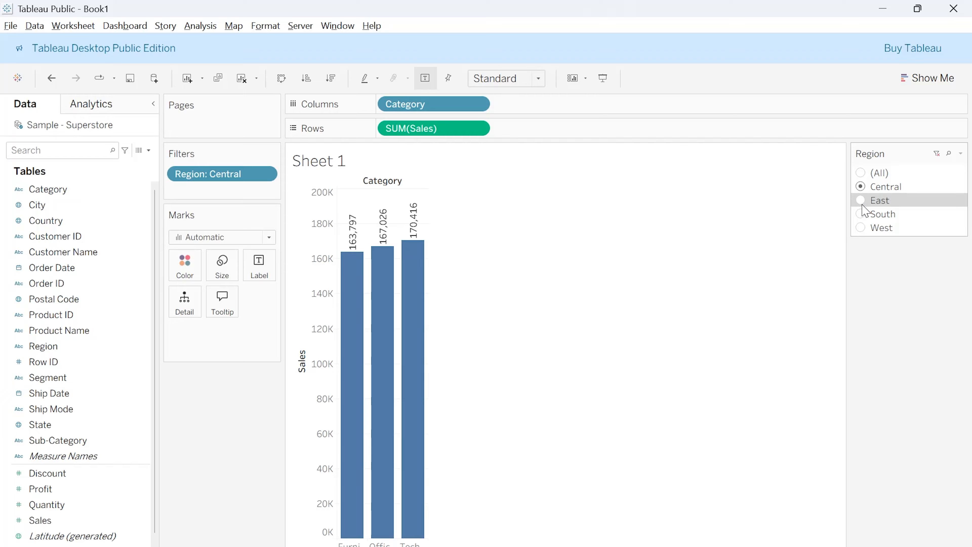
pyautogui.click(862, 201)
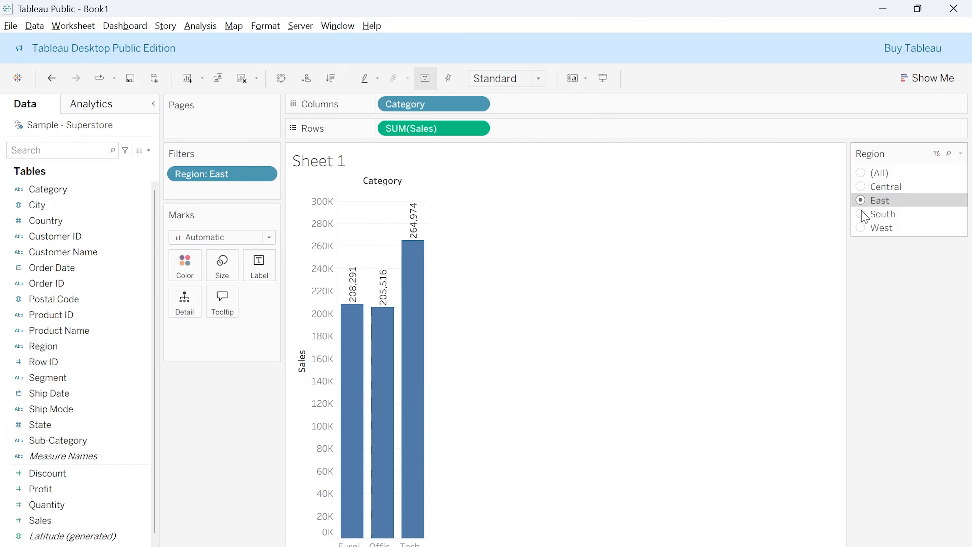
pyautogui.click(862, 215)
# - Switch to the PowerPoint slide show and view the lesson slides on filtering data
pyautogui.hotkey('alt', 'Tab')
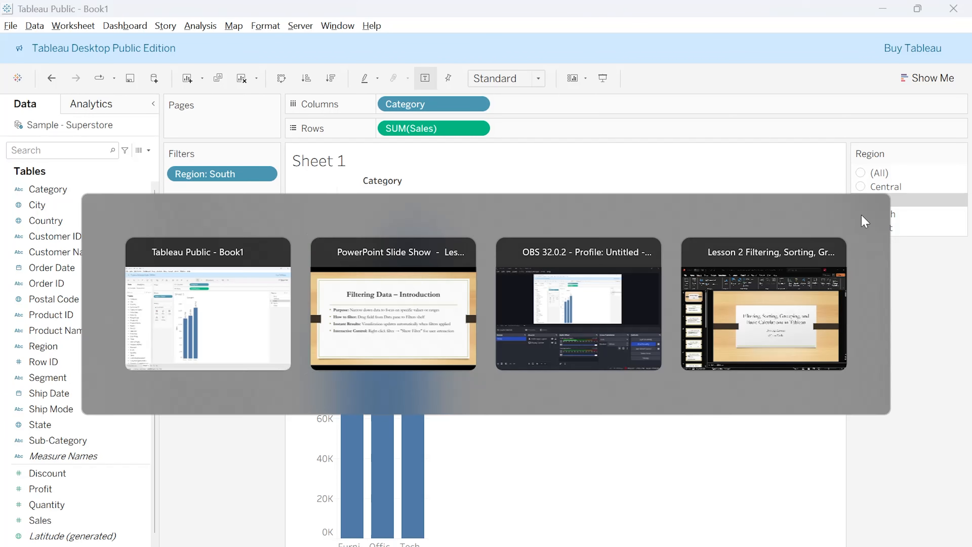
pyautogui.press('Right')
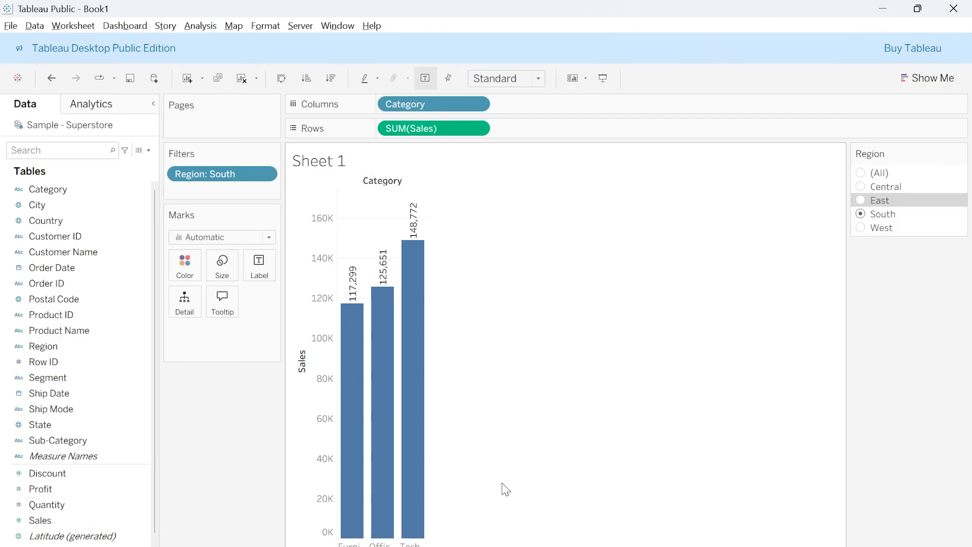
pyautogui.moveTo(401, 371)
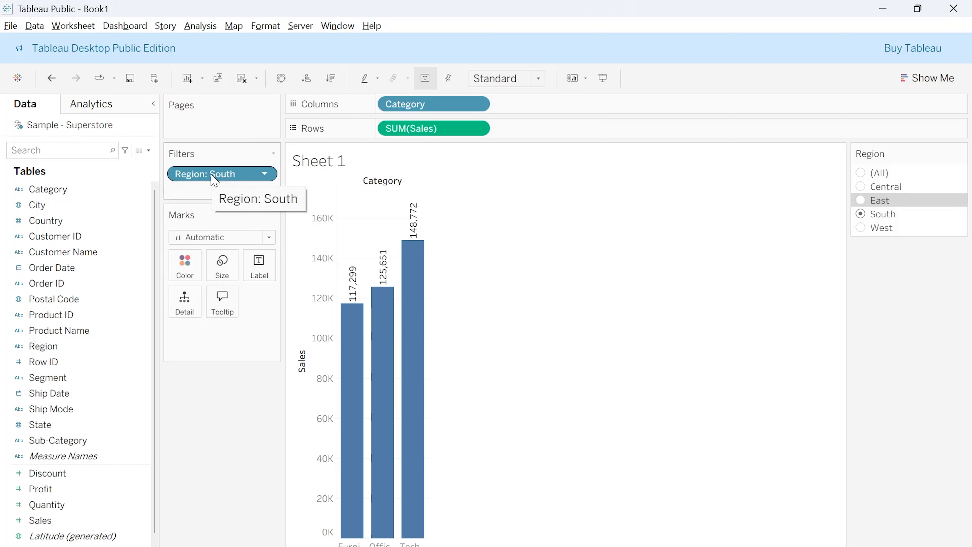
pyautogui.click(128, 222)
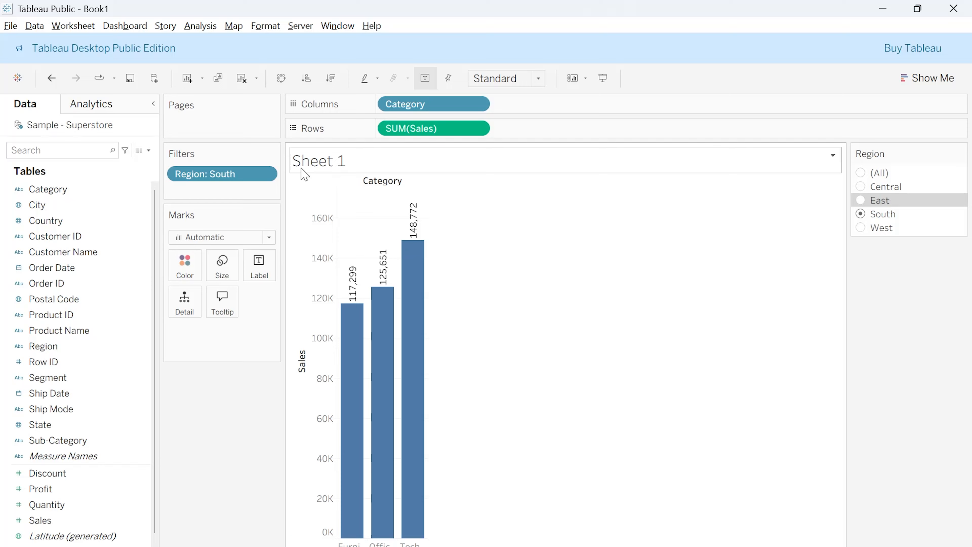
# - Remove the Region filter from the sheet and start a new filter on the Profit field
pyautogui.moveTo(207, 176); pyautogui.dragTo(78, 401)
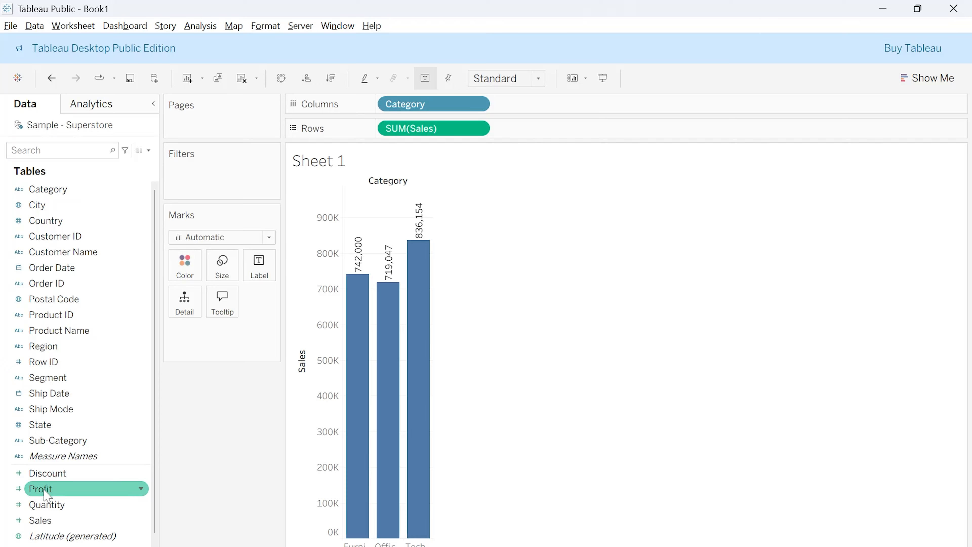
pyautogui.moveTo(45, 495); pyautogui.dragTo(195, 299)
pyautogui.moveTo(200, 185); pyautogui.dragTo(194, 179)
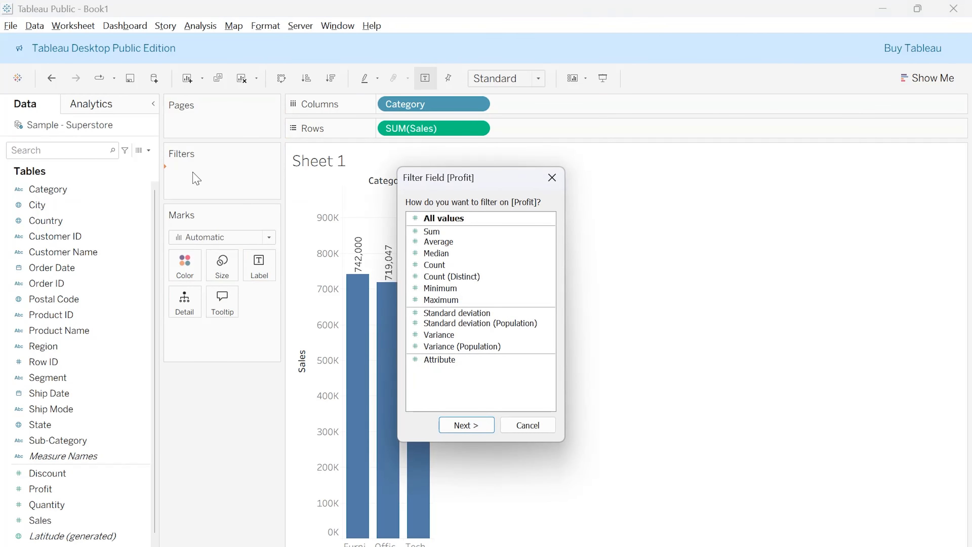
# - Filter on the average of Profit over its full range of values and show the filter control
pyautogui.click(433, 245)
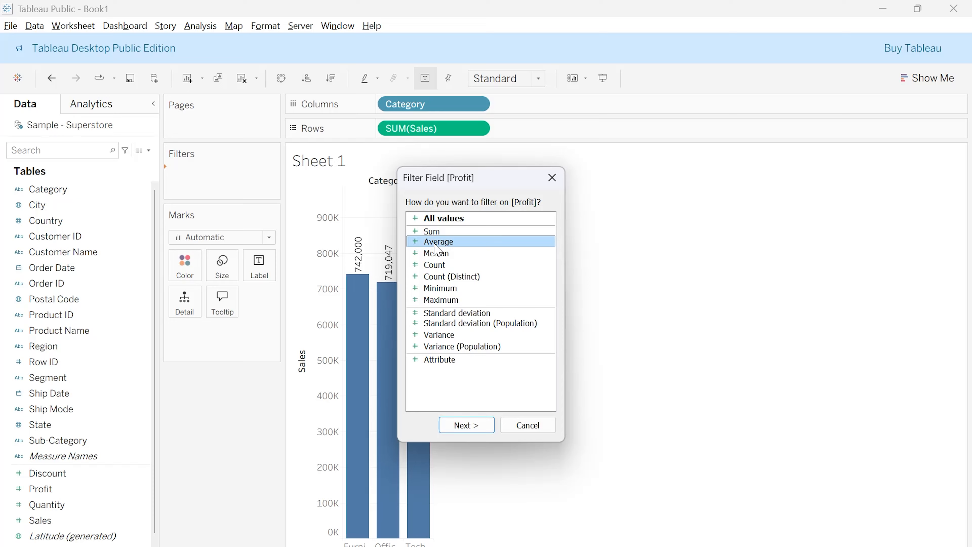
pyautogui.click(466, 425)
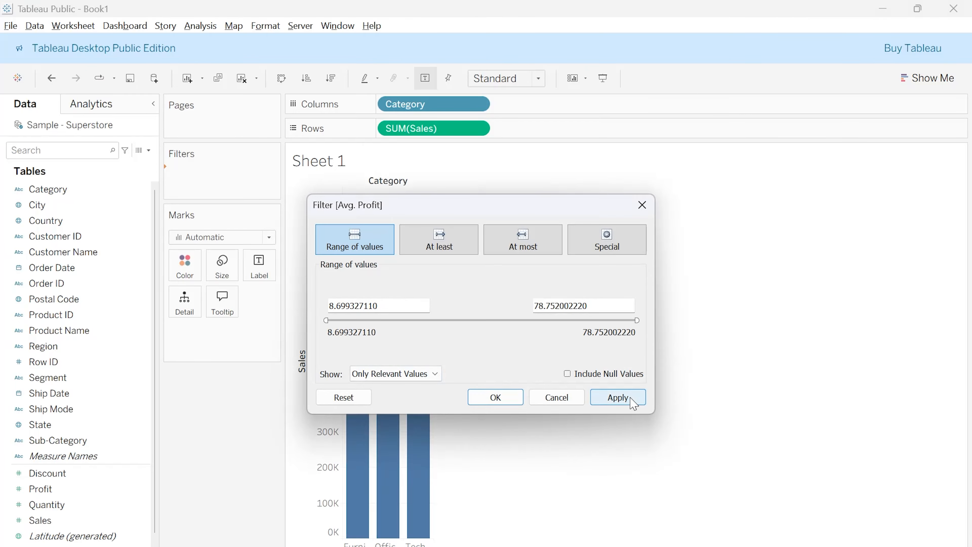
pyautogui.click(618, 398)
pyautogui.click(493, 397)
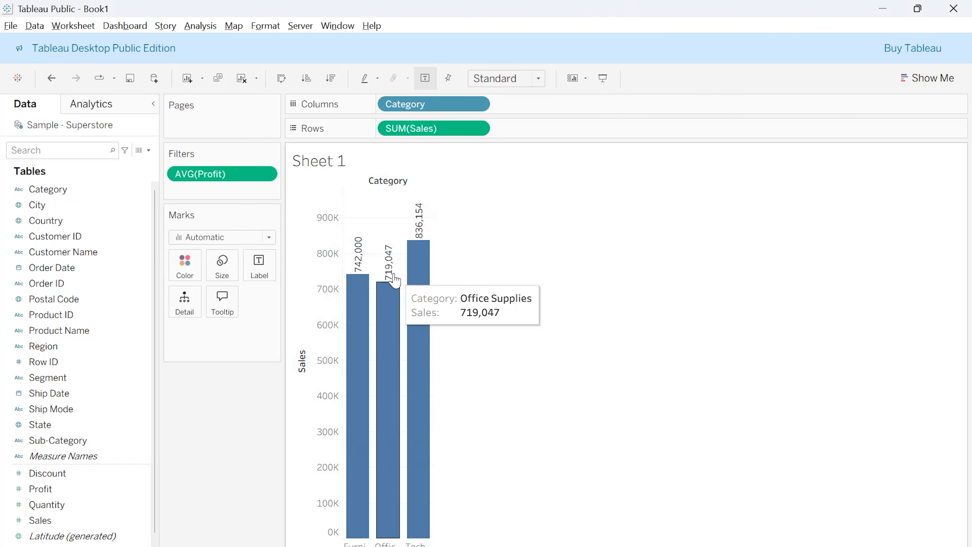
pyautogui.rightClick(245, 174)
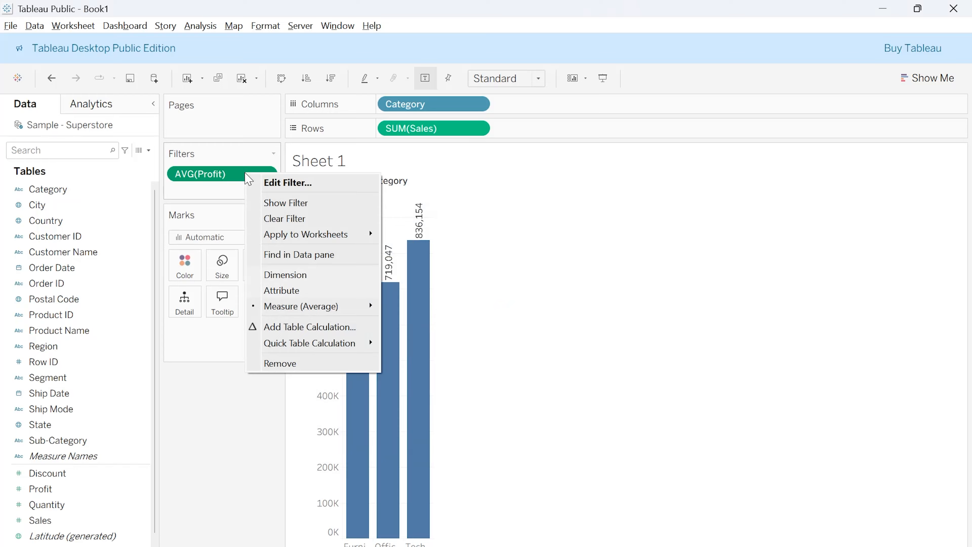
pyautogui.click(291, 207)
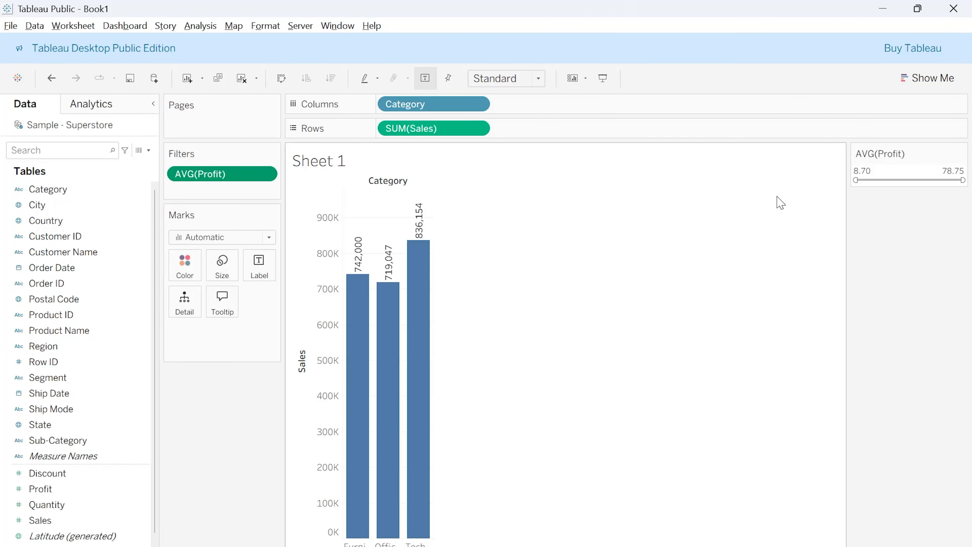
# - Raise the lower limit of the average Profit filter to 50.90 and fit the chart to the view's width
pyautogui.moveTo(856, 177); pyautogui.dragTo(918, 177)
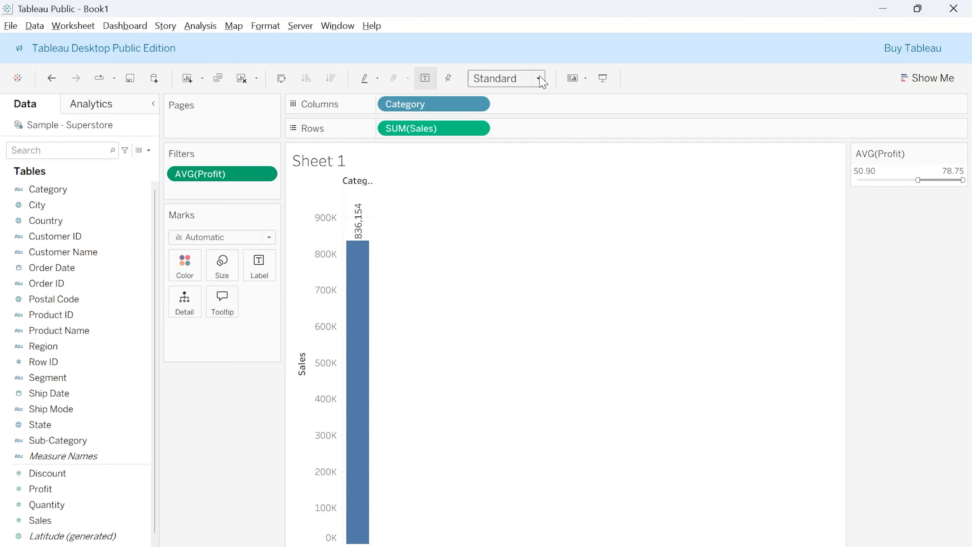
pyautogui.click(510, 80)
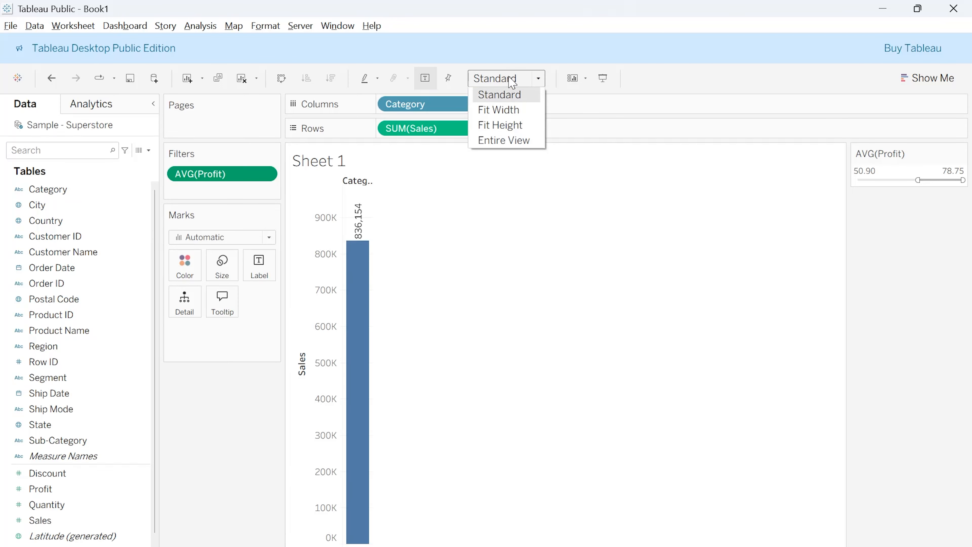
pyautogui.click(509, 111)
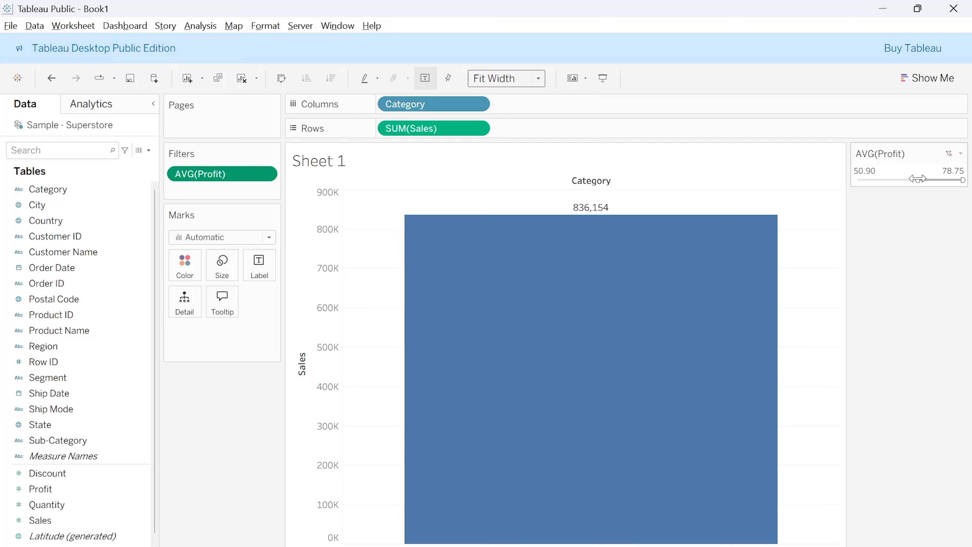
# - Keep the Profit filter as a range of values and vary its lower limit through 43.40 and 56.40, ending at 8.70
pyautogui.click(960, 154)
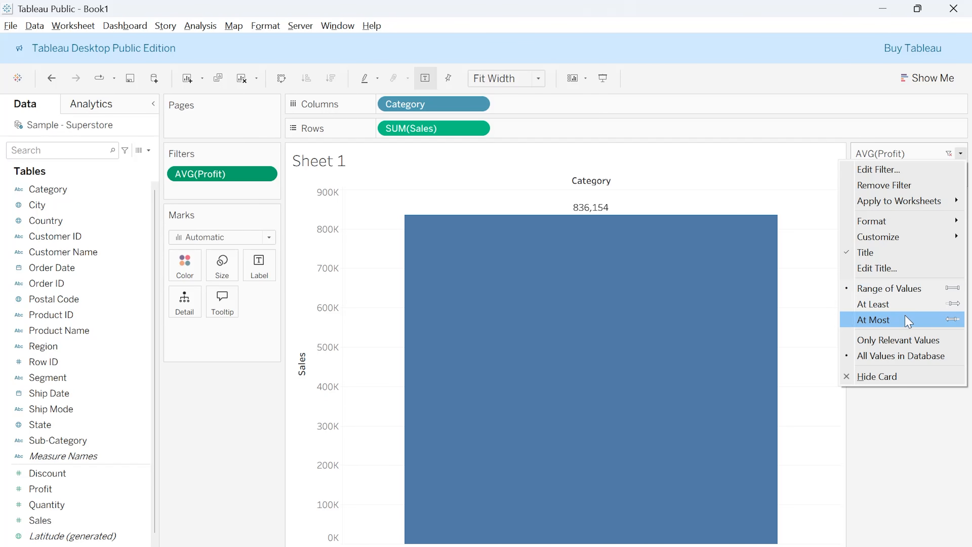
pyautogui.click(892, 289)
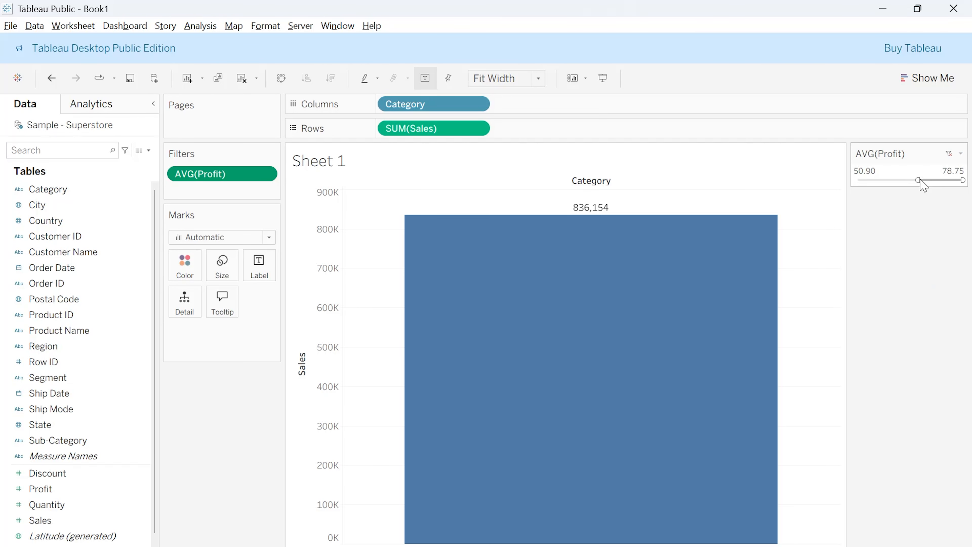
pyautogui.moveTo(920, 180)
pyautogui.mouseDown()
pyautogui.moveTo(946, 181)
pyautogui.moveTo(906, 189)
pyautogui.mouseUp()
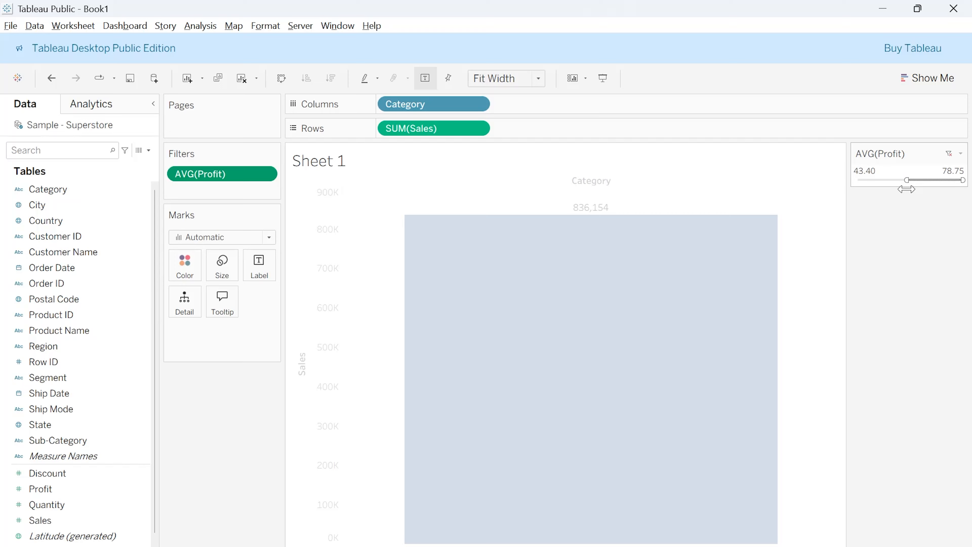
pyautogui.moveTo(906, 189)
pyautogui.mouseDown()
pyautogui.moveTo(955, 184)
pyautogui.moveTo(913, 186)
pyautogui.moveTo(934, 186)
pyautogui.moveTo(926, 187)
pyautogui.mouseUp()
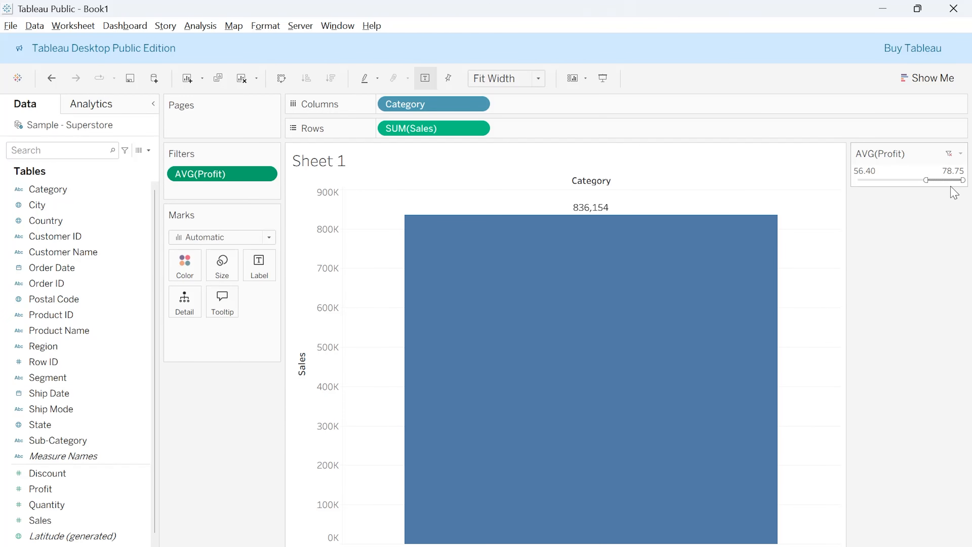
pyautogui.moveTo(925, 180); pyautogui.dragTo(830, 187)
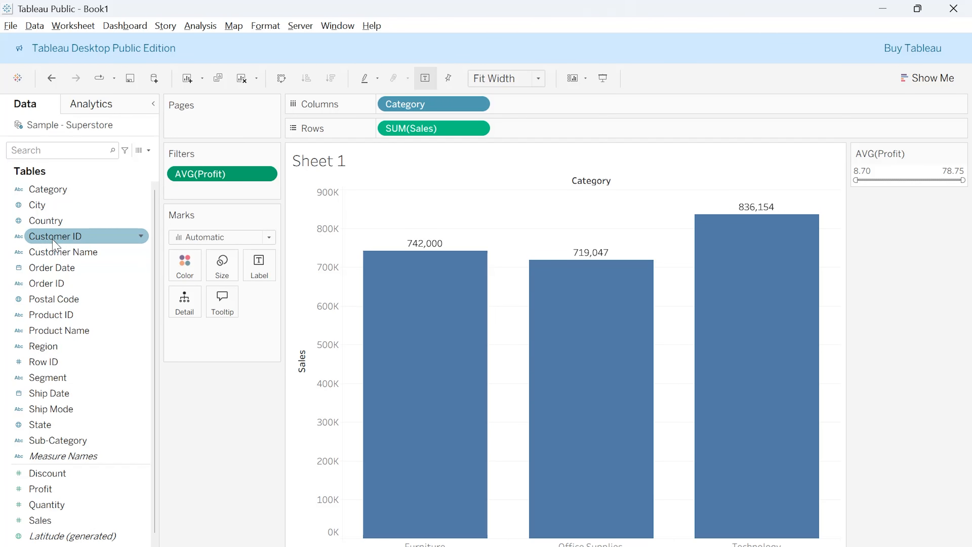
# - Remove the average Profit filter from the sheet and start a new filter on Order Date by years
pyautogui.moveTo(234, 175); pyautogui.dragTo(43, 383)
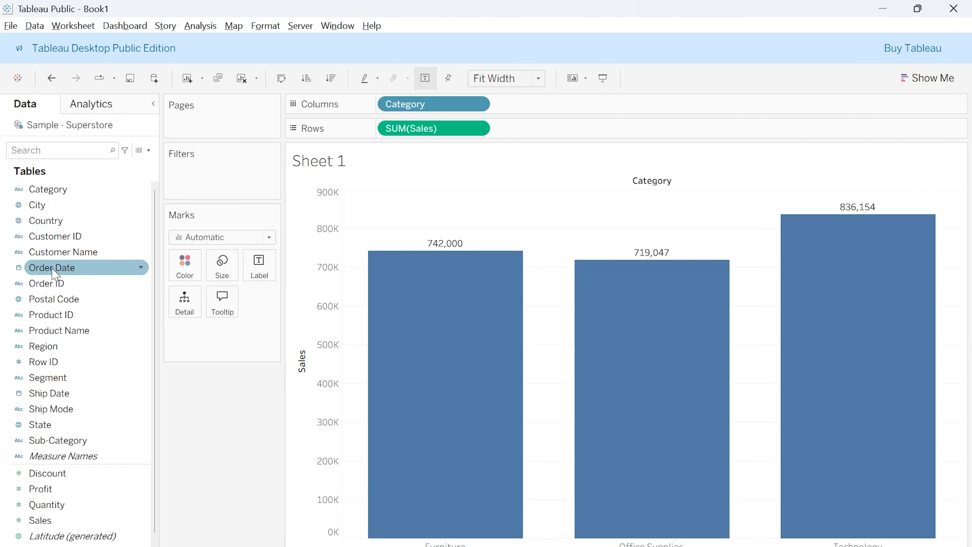
pyautogui.moveTo(54, 273); pyautogui.dragTo(185, 178)
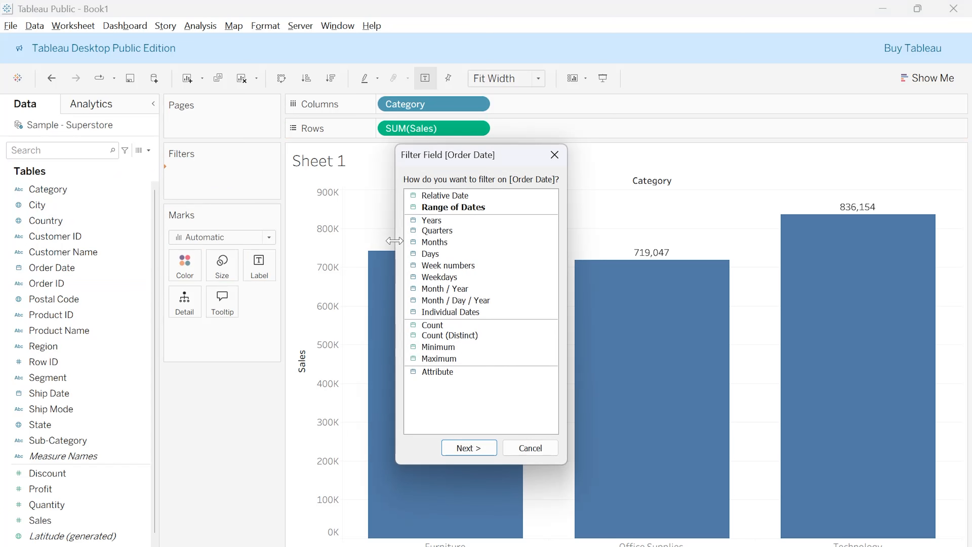
pyautogui.click(420, 223)
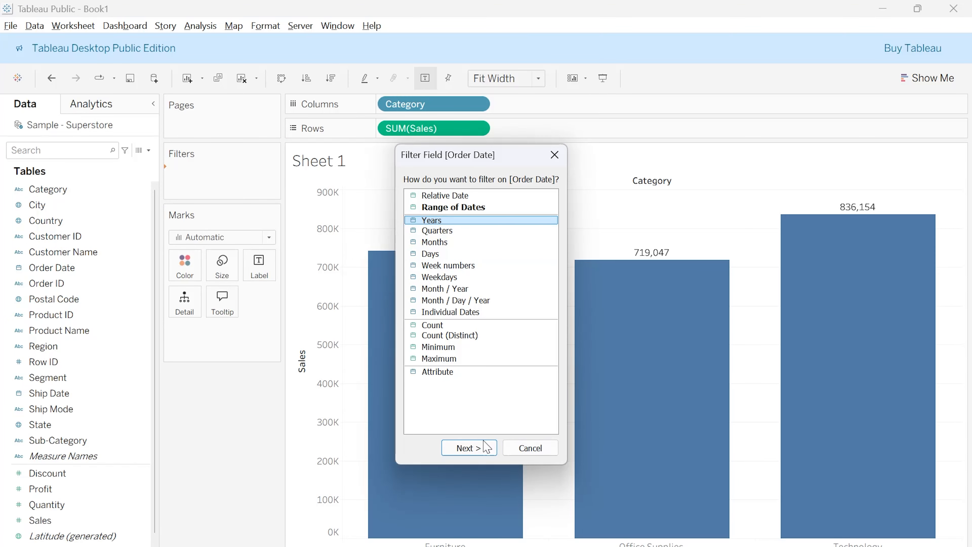
pyautogui.click(483, 448)
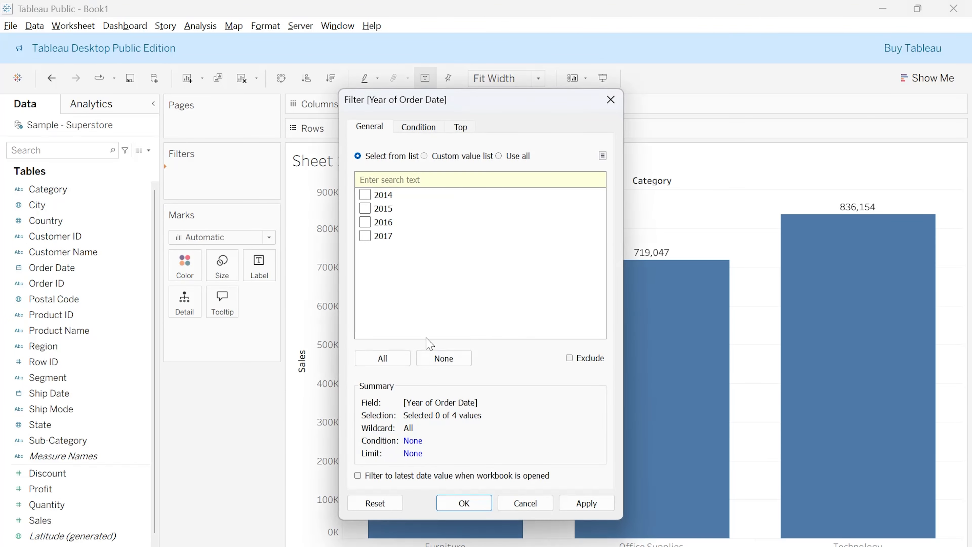
# - Include all years from 2014 to 2017 in the Order Date filter and show its filter control
pyautogui.click(381, 358)
pyautogui.click(587, 506)
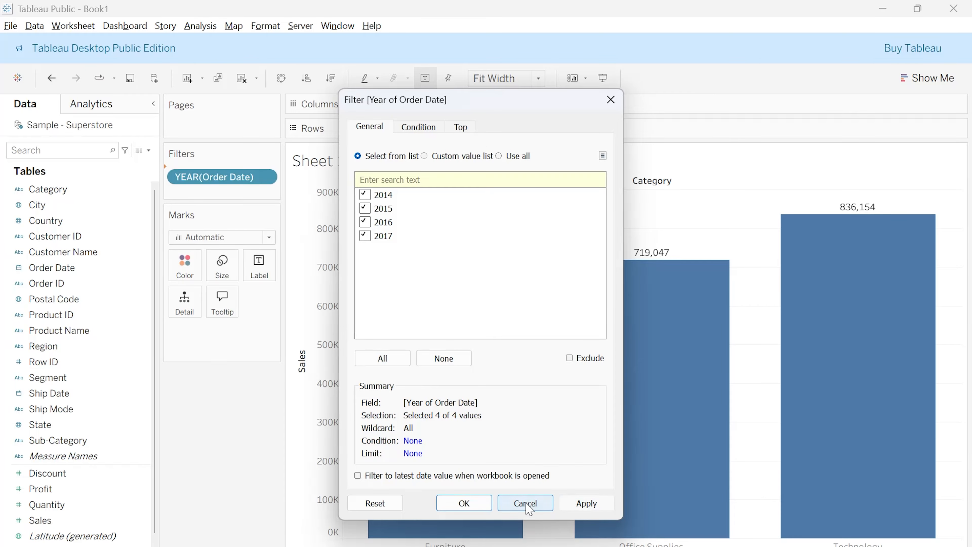
pyautogui.click(463, 504)
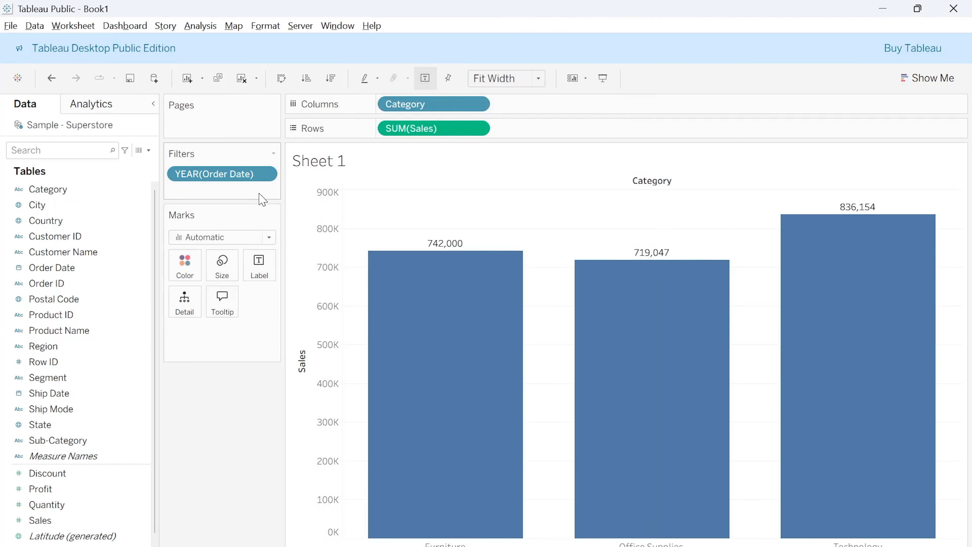
pyautogui.click(265, 174)
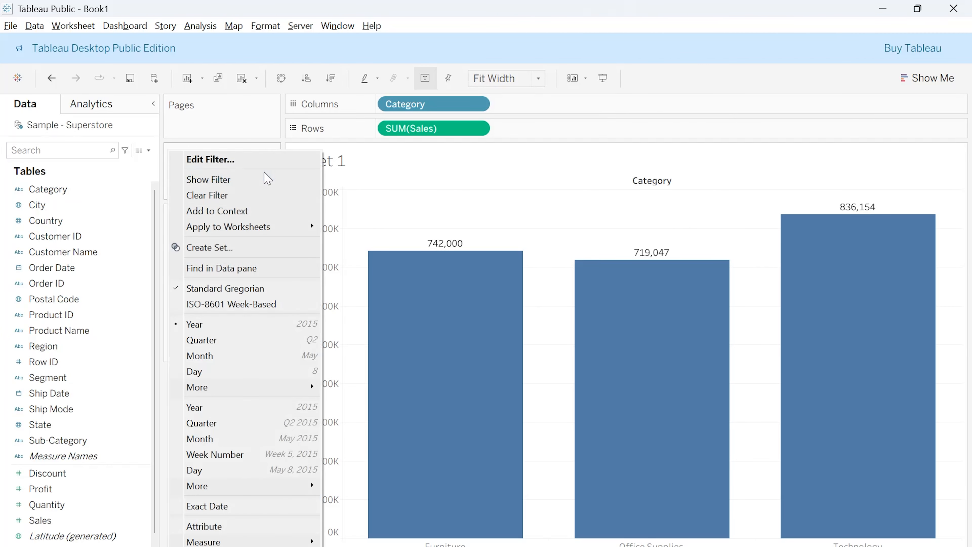
pyautogui.click(236, 184)
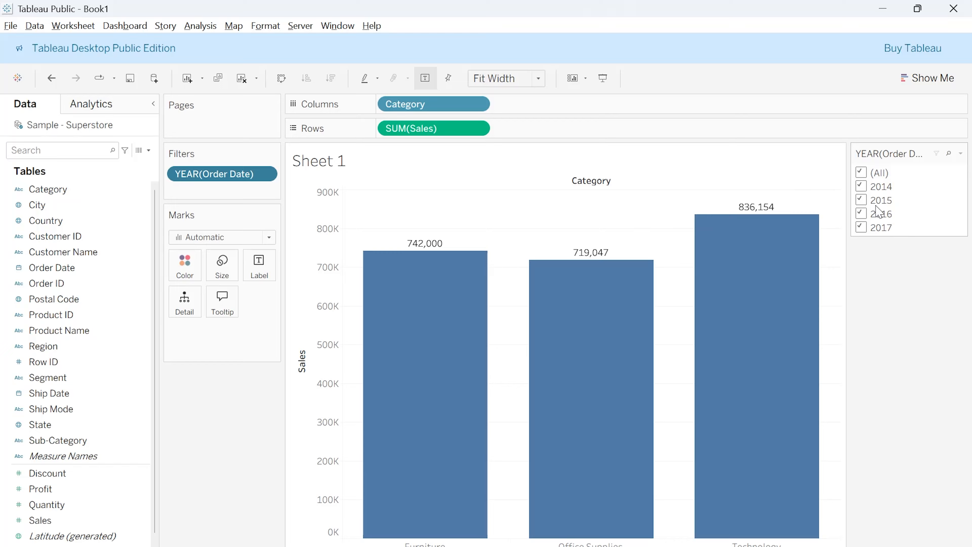
# - Narrow the chart to 2017 by excluding 2014, 2015 and 2016 one at a time, and include 2016 again
pyautogui.click(862, 188)
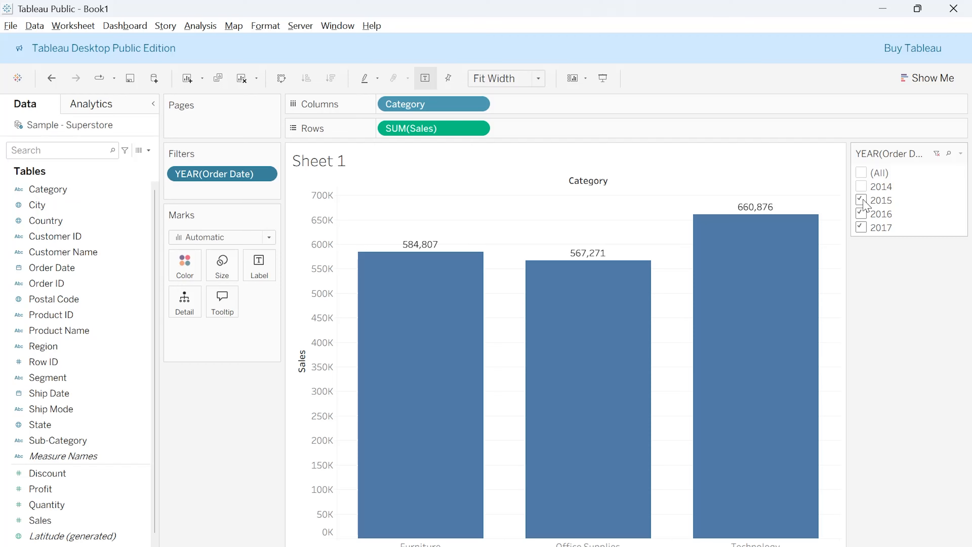
pyautogui.click(863, 203)
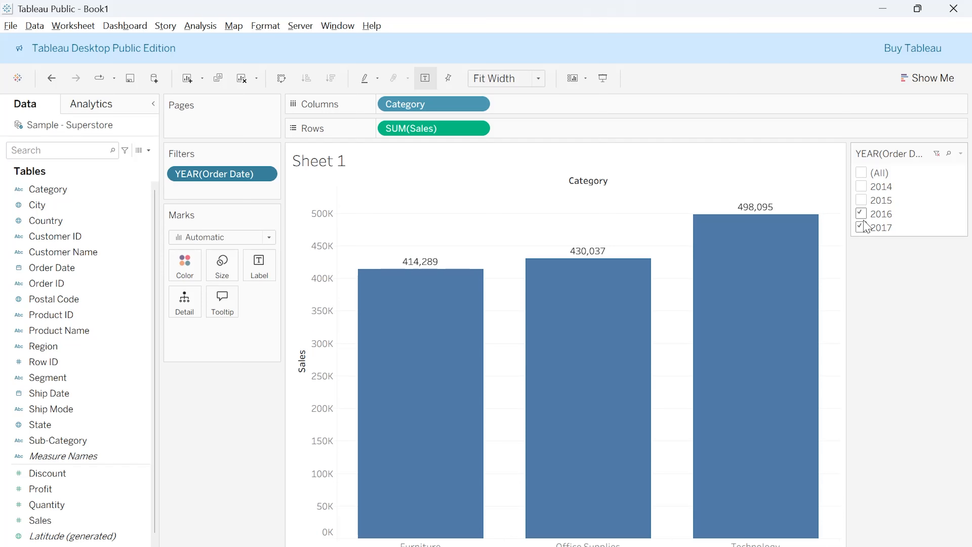
pyautogui.click(862, 215)
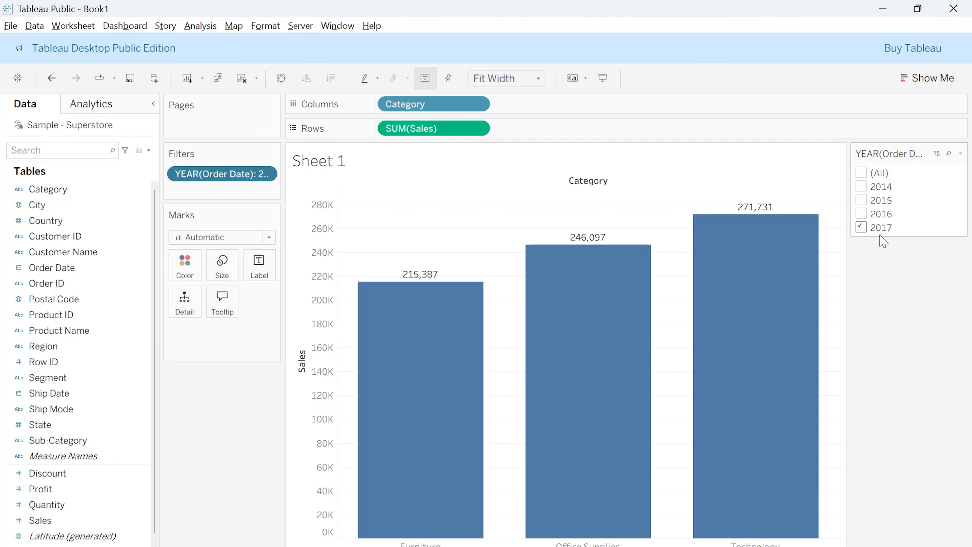
pyautogui.moveTo(605, 409)
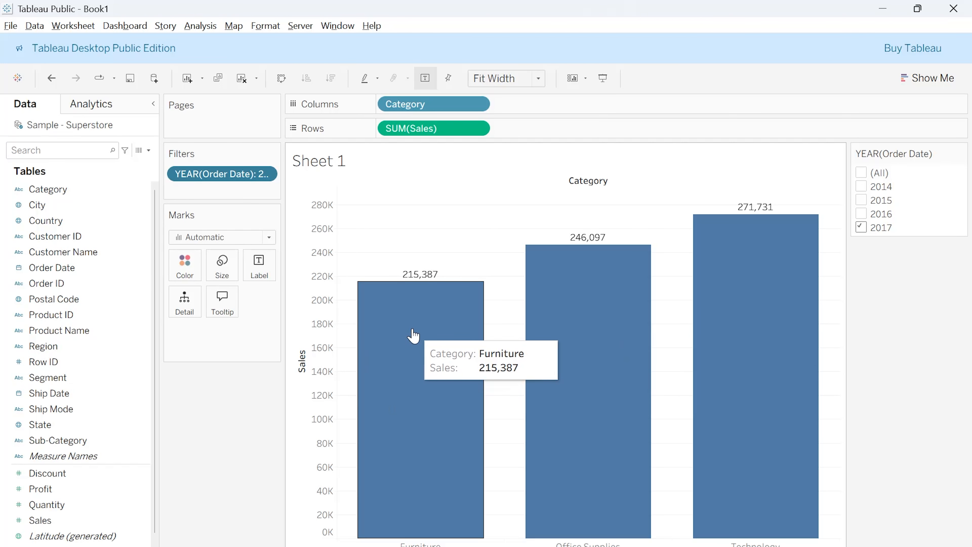
pyautogui.moveTo(580, 282)
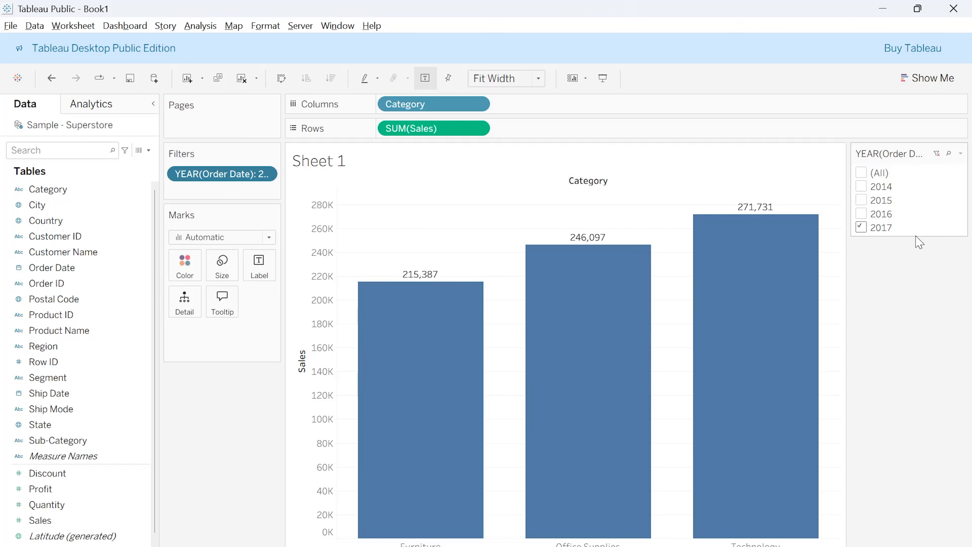
pyautogui.click(862, 215)
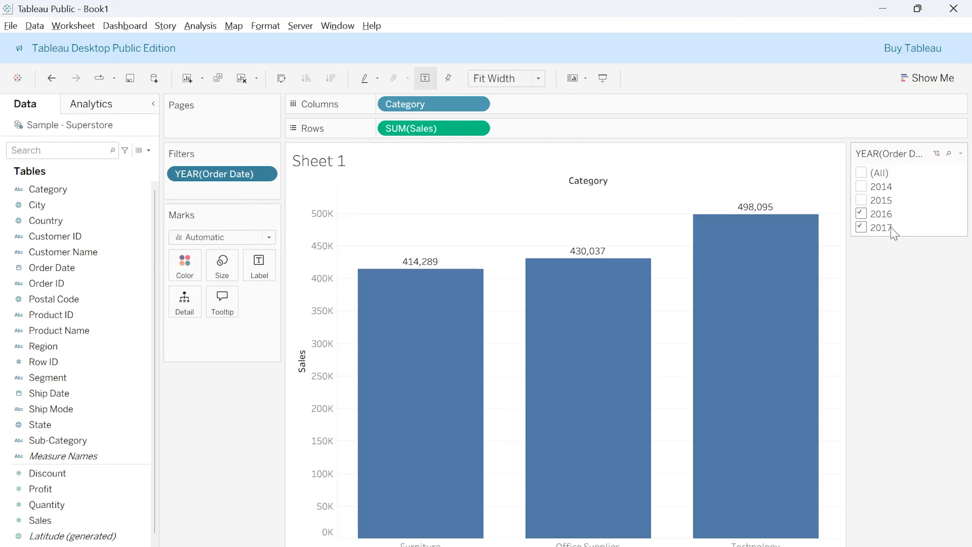
pyautogui.moveTo(421, 373)
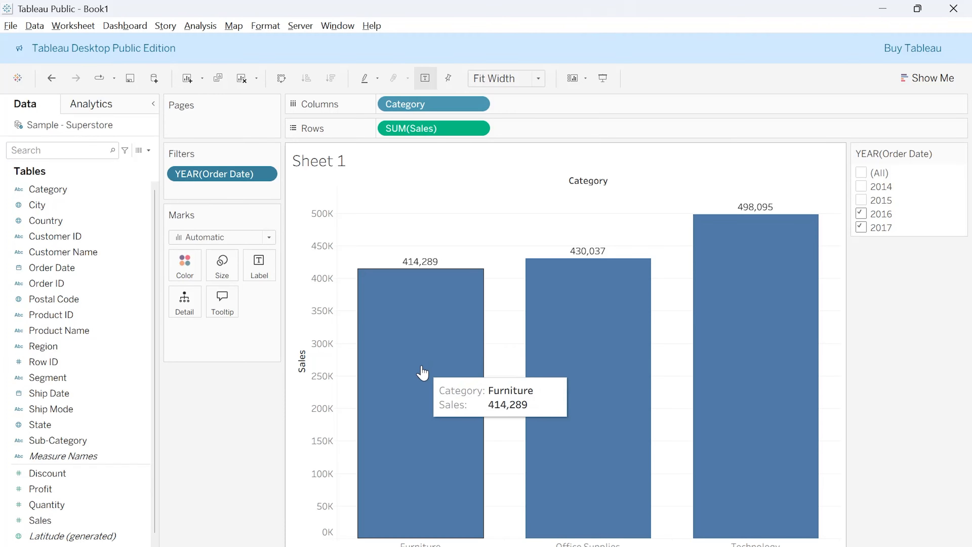
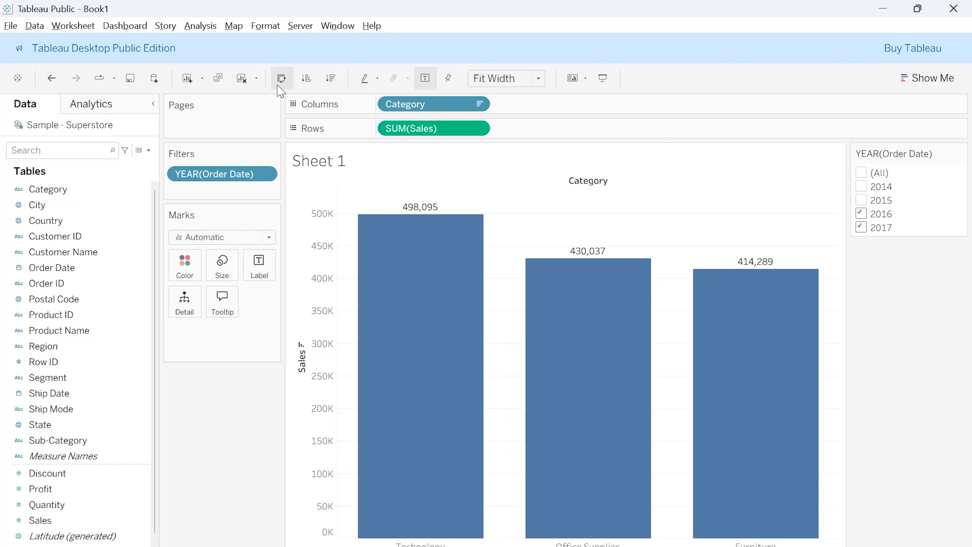
# - Swap the chart's rows and columns and sort the categories by ascending sales
pyautogui.click(281, 78)
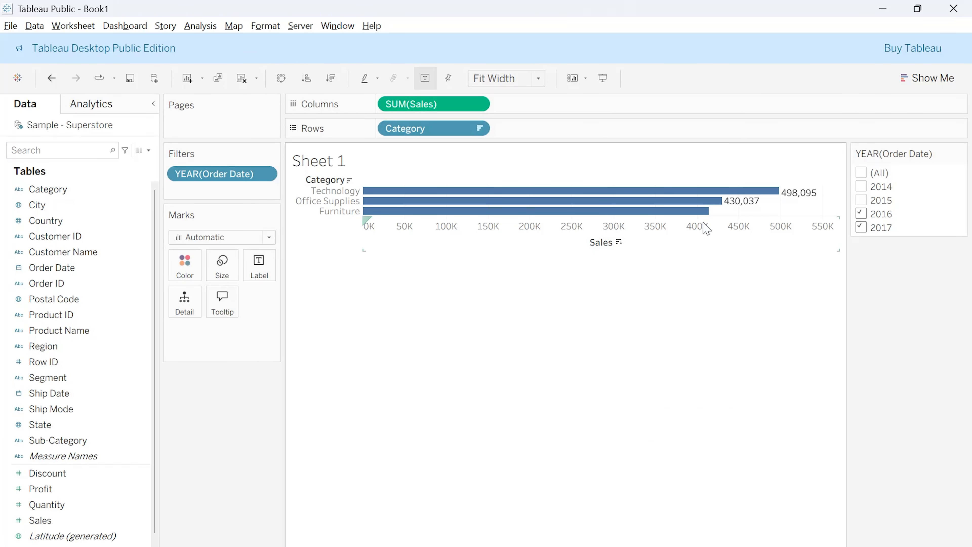
pyautogui.moveTo(792, 206)
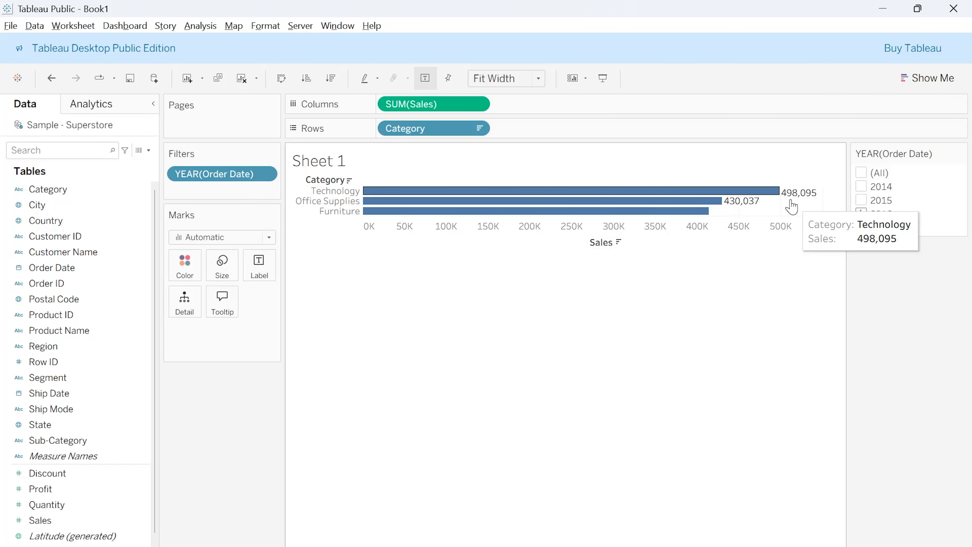
pyautogui.moveTo(704, 203)
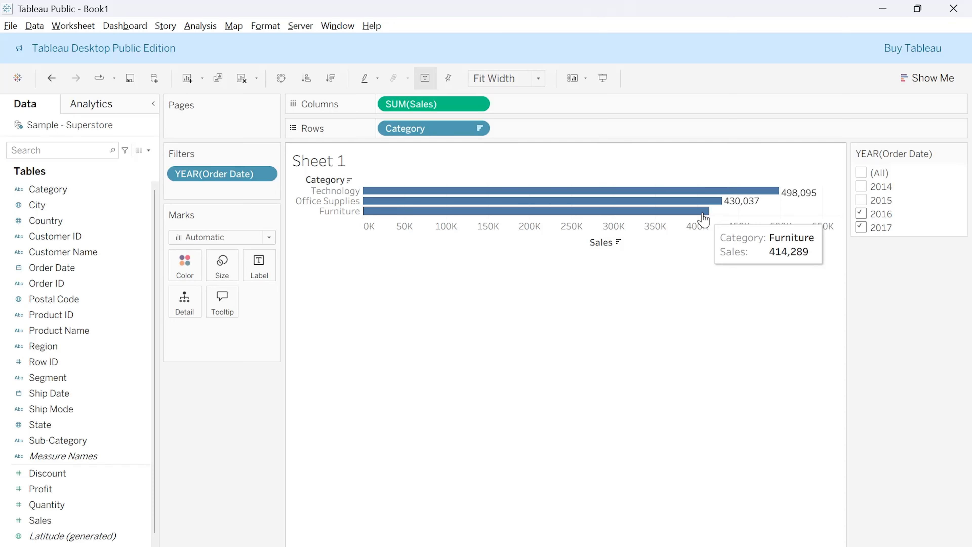
pyautogui.click(309, 81)
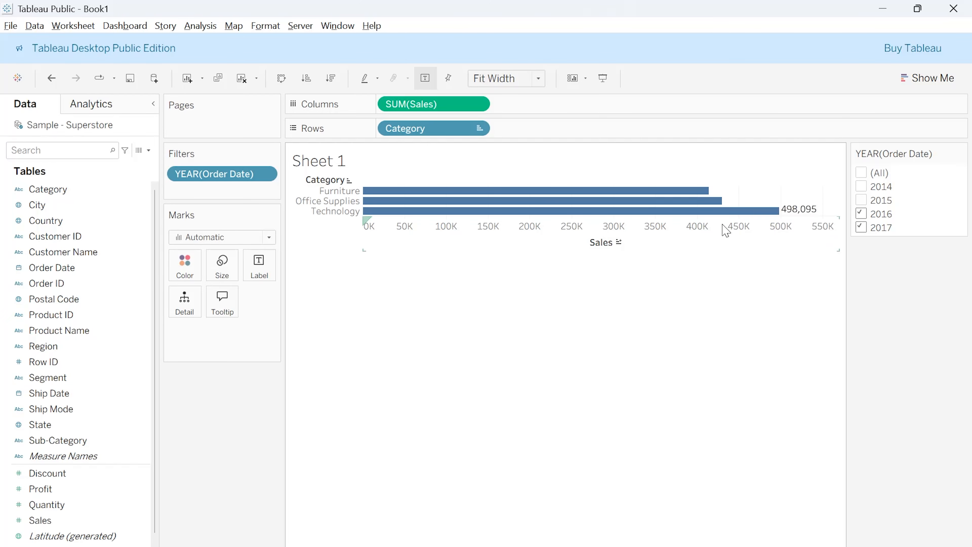
pyautogui.moveTo(751, 216)
# - Switch to the PowerPoint slide show, view the slides on sorting and grouping data, and return to Tableau
pyautogui.hotkey('alt', 'Tab')
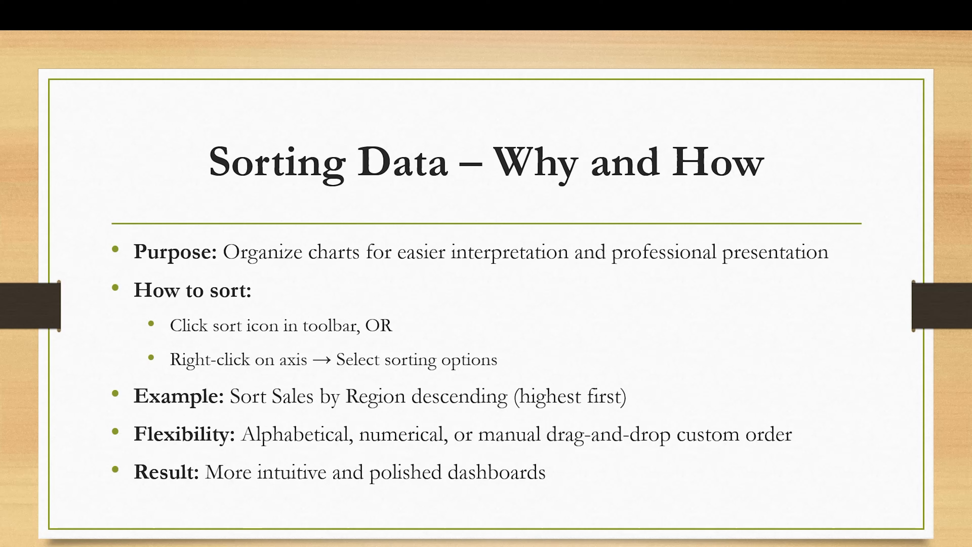
pyautogui.press('Right')
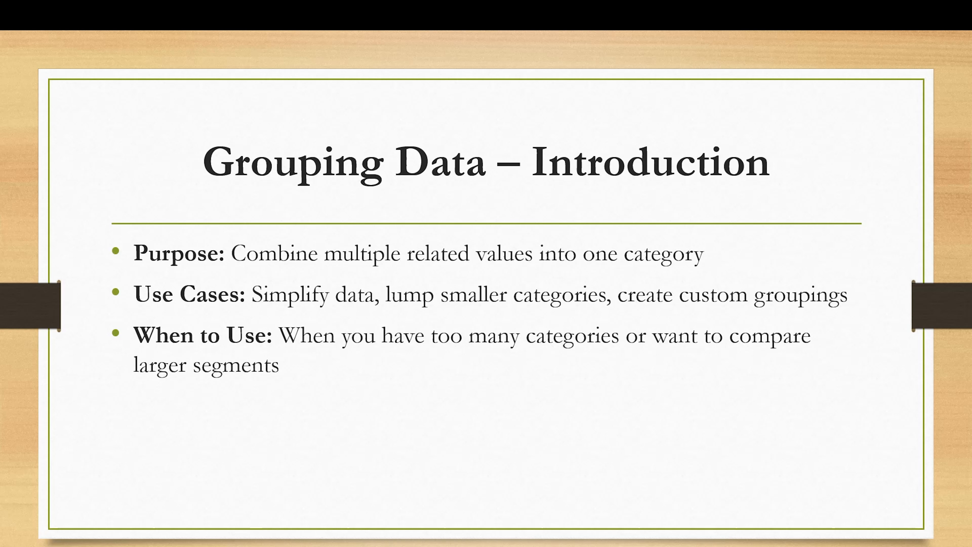
pyautogui.hotkey('alt', 'Tab')
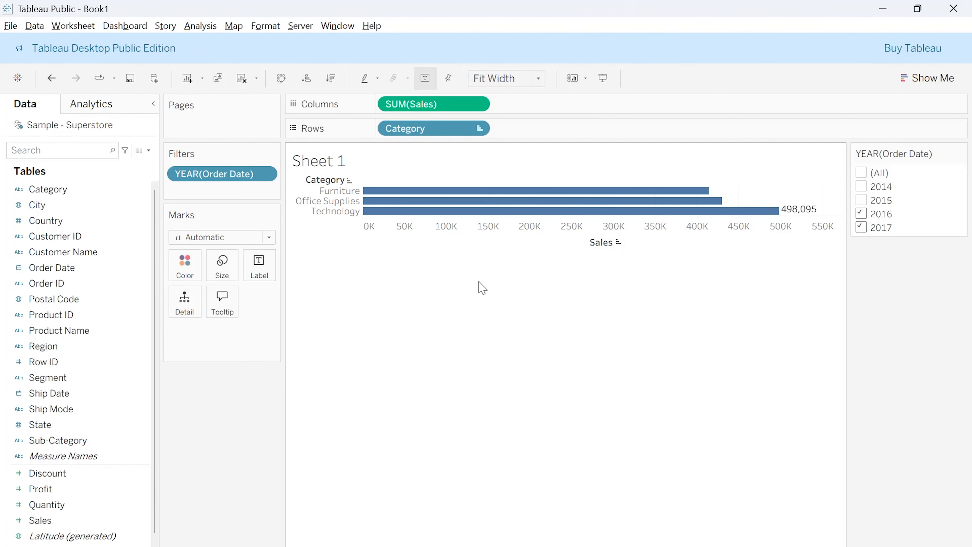
# - Add a new worksheet and create a group from the Category field that combines Furniture and Office Supplies
pyautogui.click(118, 286)
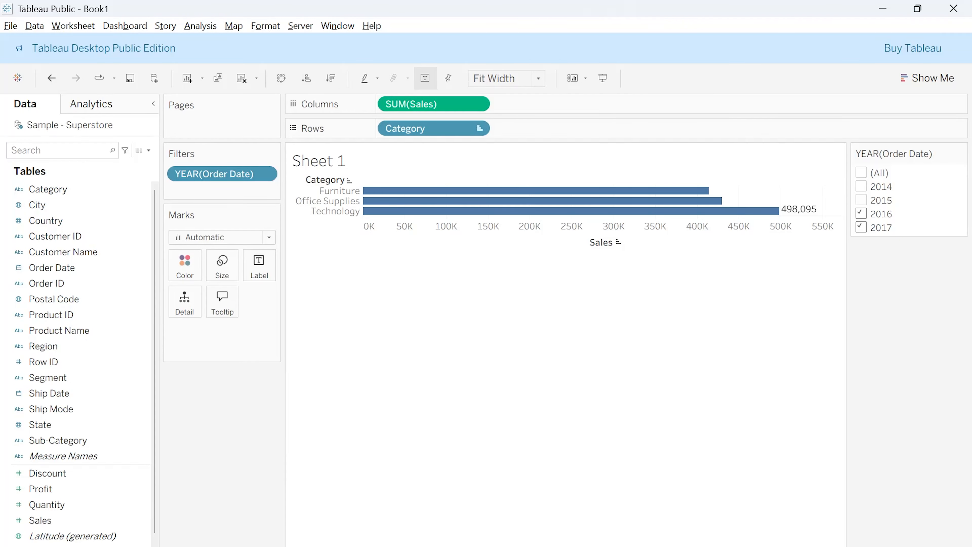
pyautogui.hotkey('ctrl', 'm')
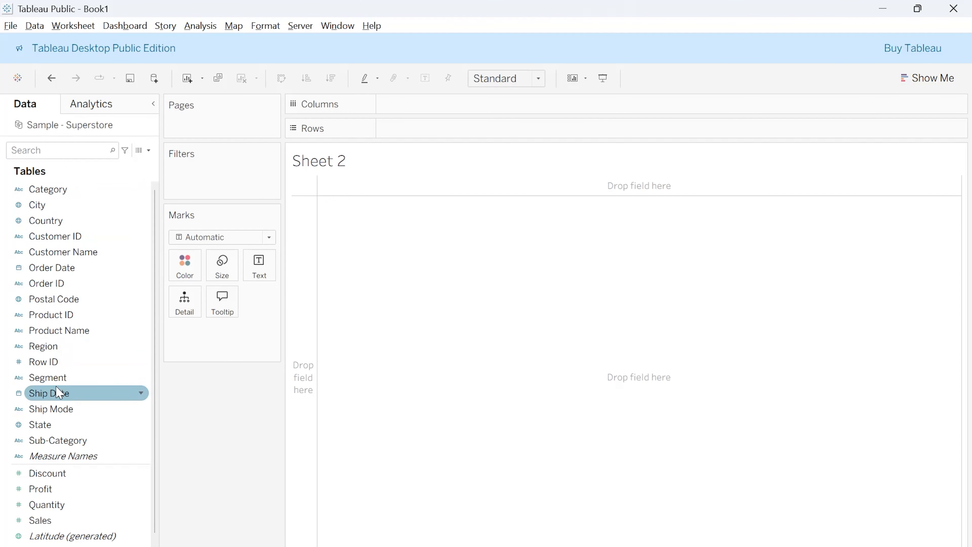
pyautogui.rightClick(54, 196)
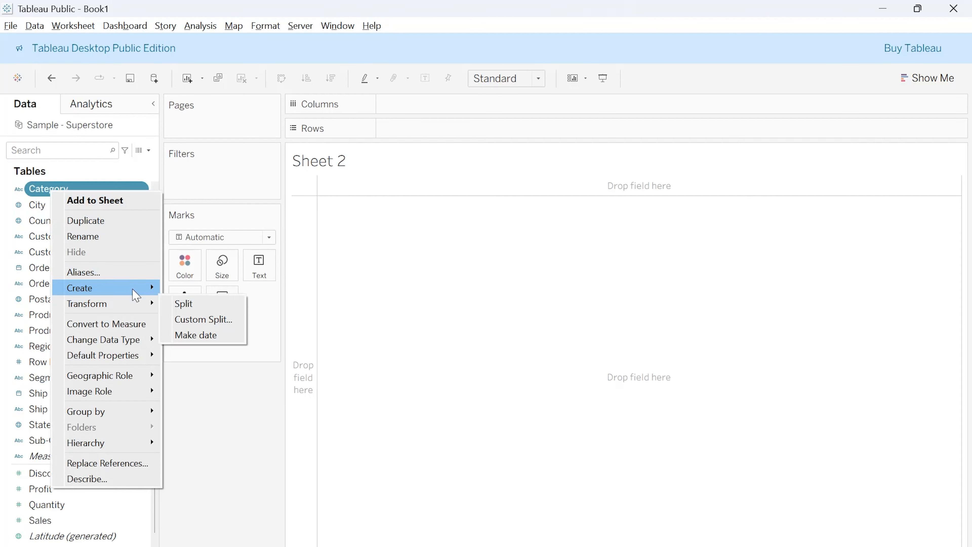
pyautogui.moveTo(135, 288)
pyautogui.click(196, 308)
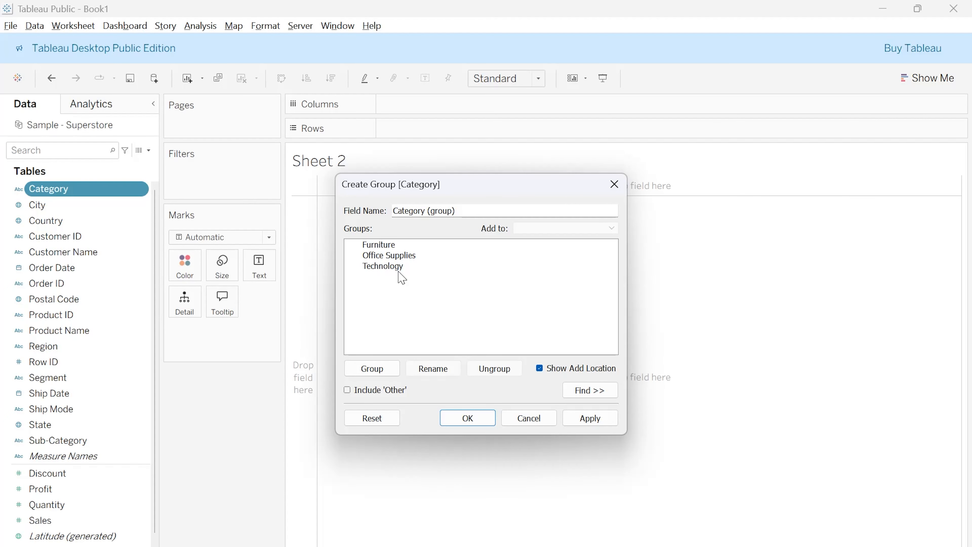
pyautogui.click(394, 247)
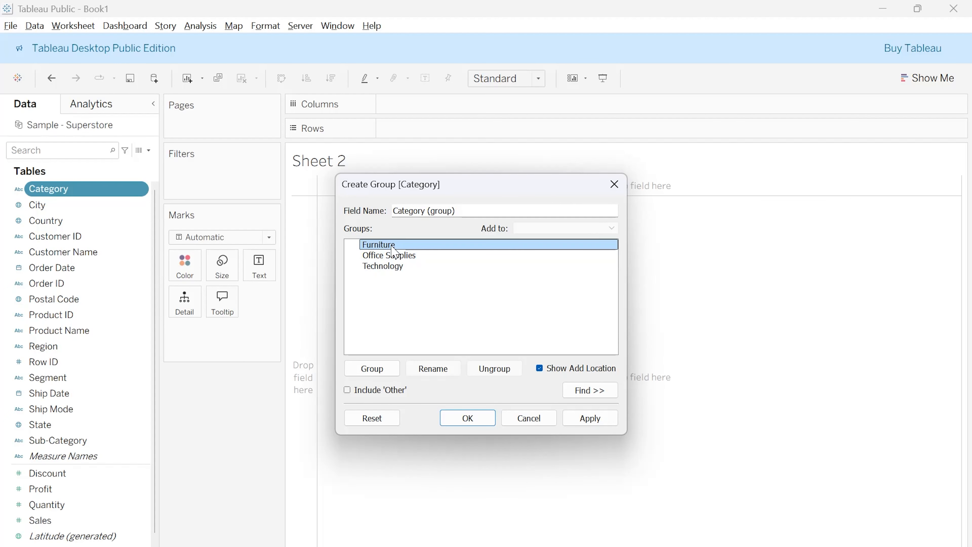
pyautogui.keyDown('ctrl'); pyautogui.click(397, 255); pyautogui.keyUp('ctrl')
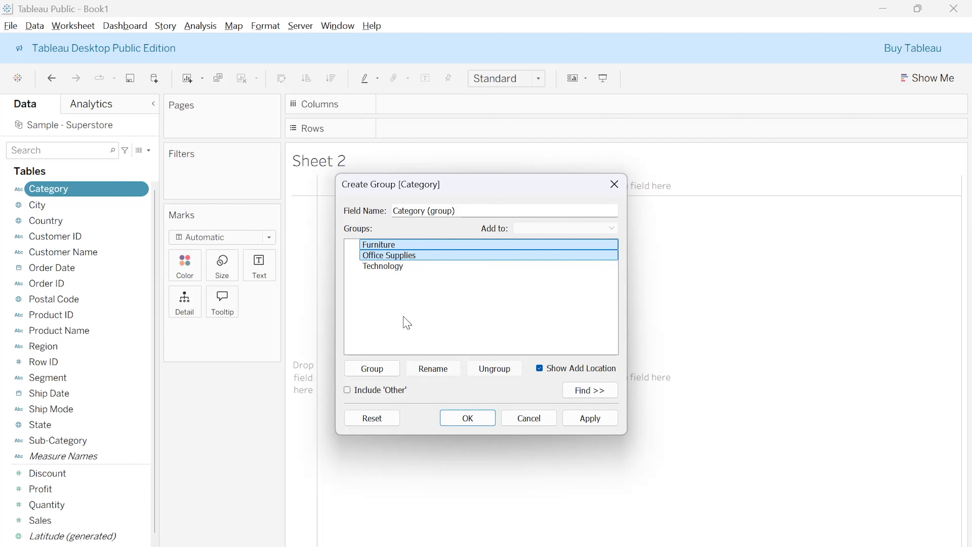
pyautogui.click(391, 370)
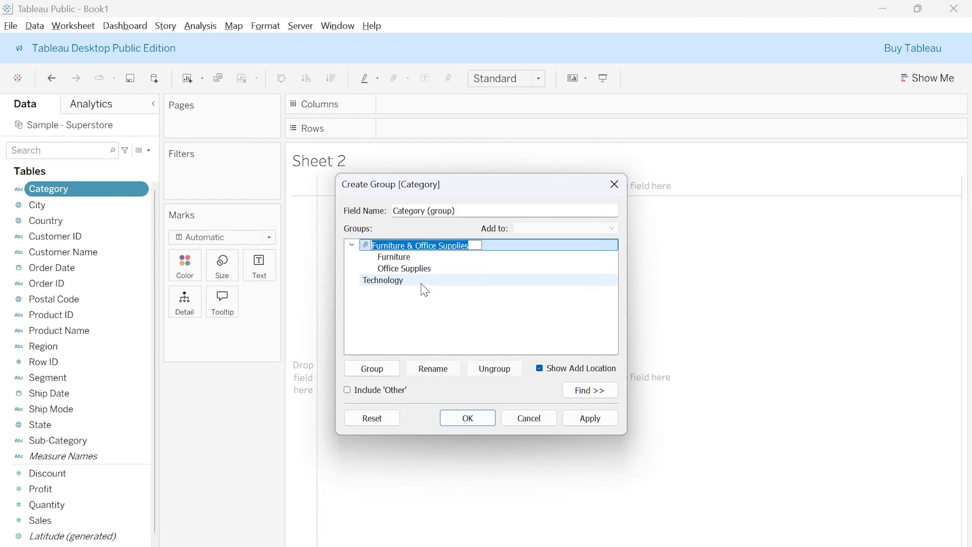
# - Include an 'Other' group for the remaining Technology category and save the Category group
pyautogui.click(373, 282)
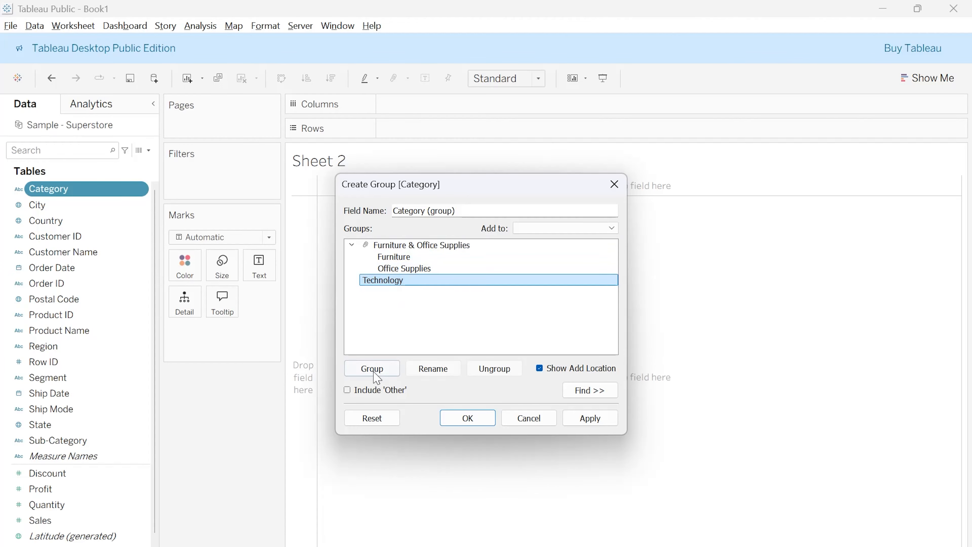
pyautogui.click(375, 393)
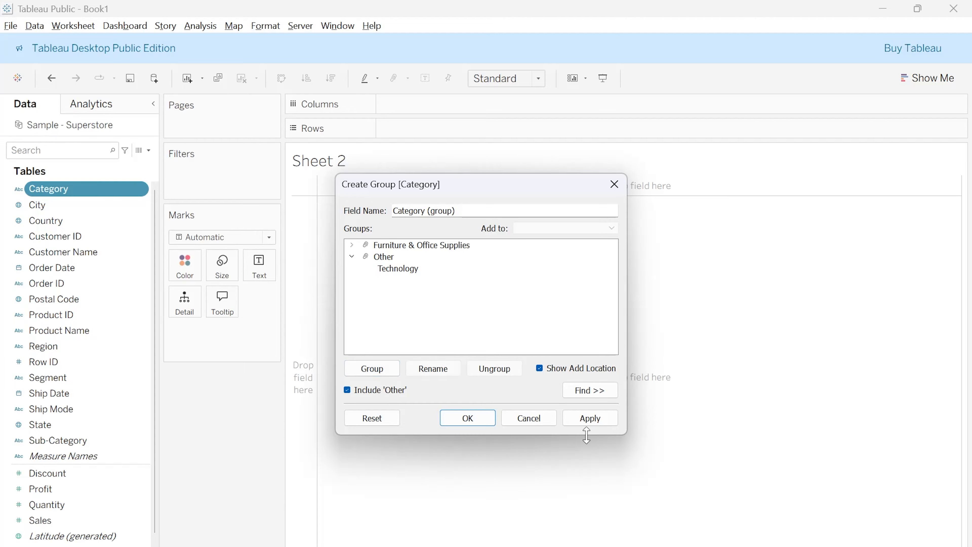
pyautogui.click(586, 419)
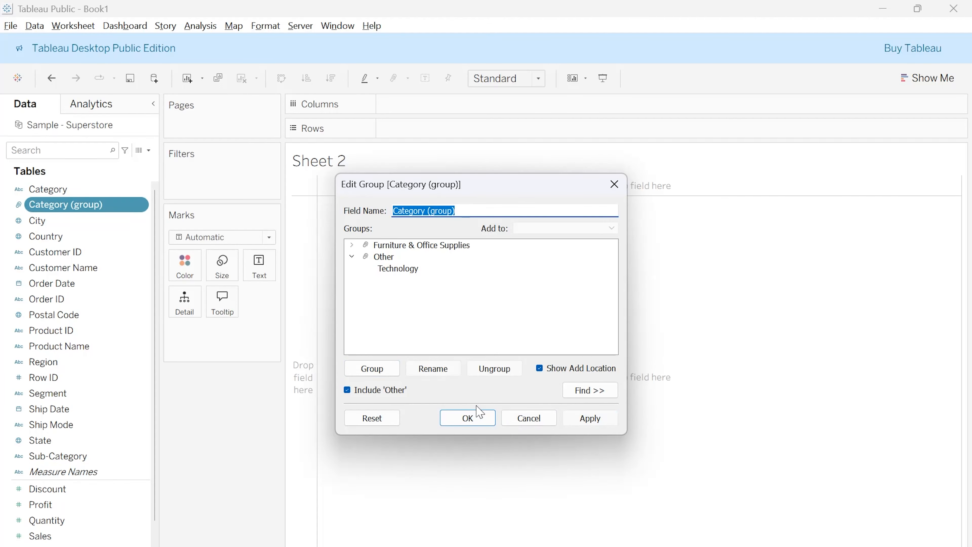
pyautogui.click(474, 418)
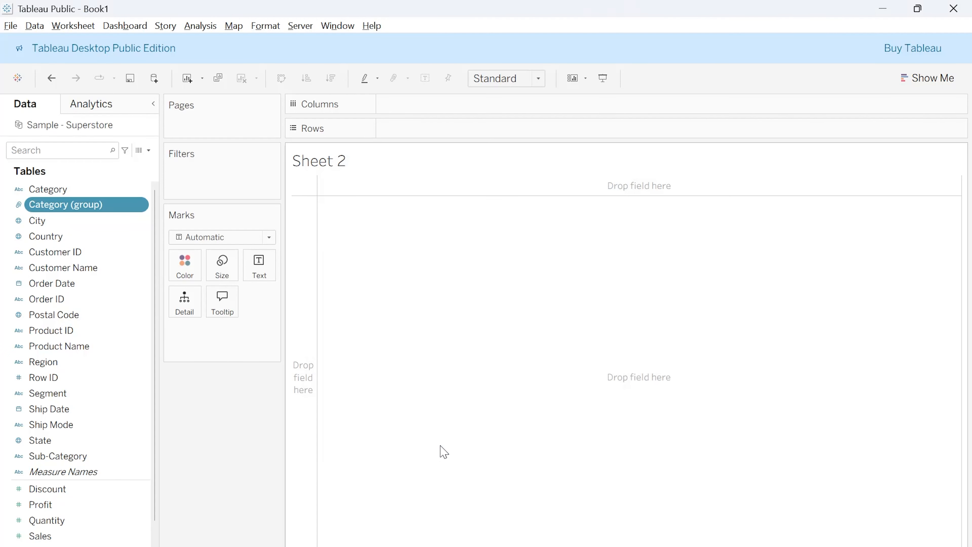
# - Build a bar chart with Category (group) on columns and the sum of Sales on rows
pyautogui.moveTo(50, 204); pyautogui.dragTo(437, 115)
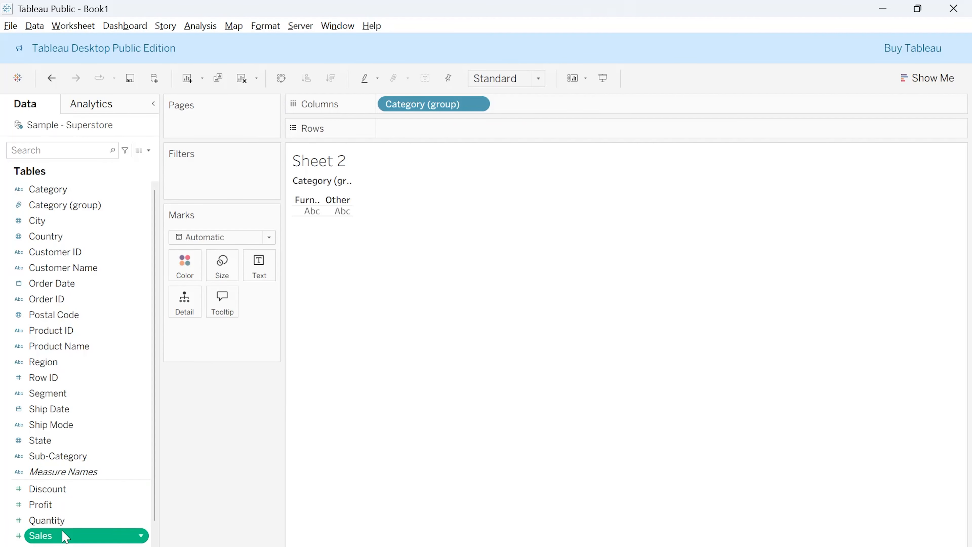
pyautogui.moveTo(63, 536); pyautogui.dragTo(448, 126)
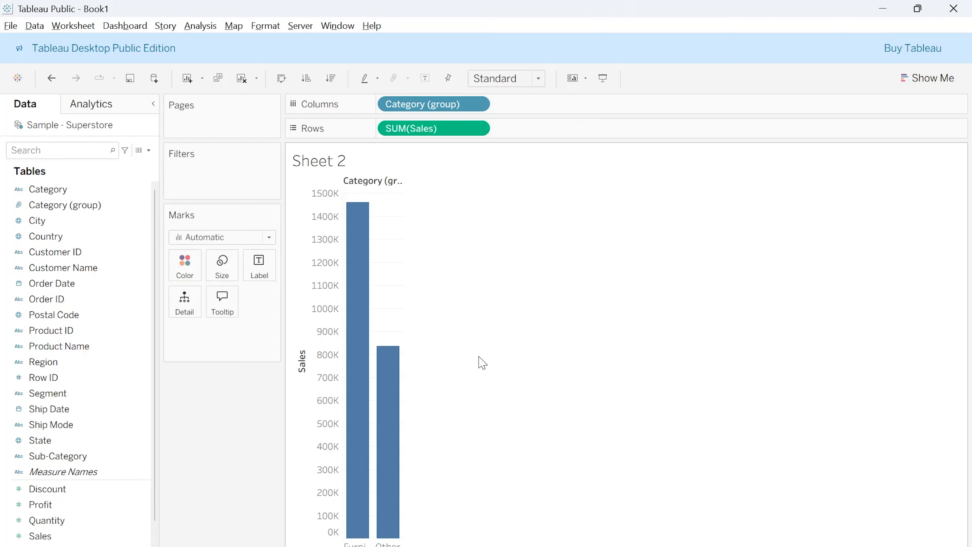
pyautogui.moveTo(355, 239)
pyautogui.moveTo(387, 402)
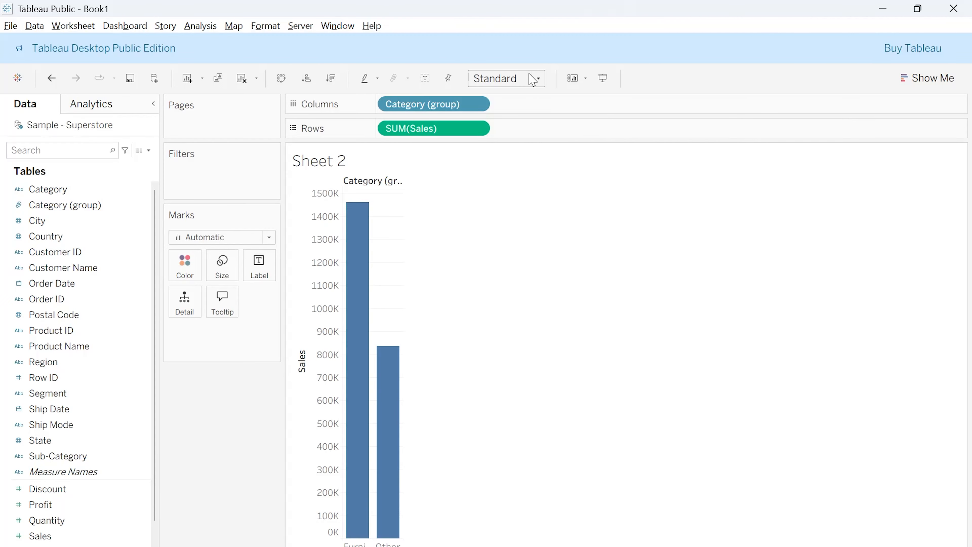
# - Change the aggregation of Sales to Average and check the values of both group bars
pyautogui.click(478, 129)
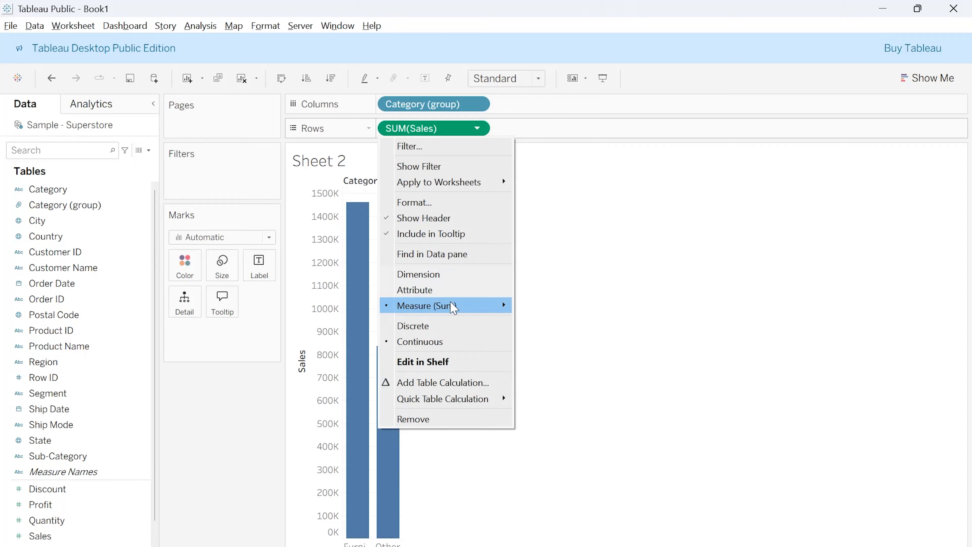
pyautogui.moveTo(453, 306)
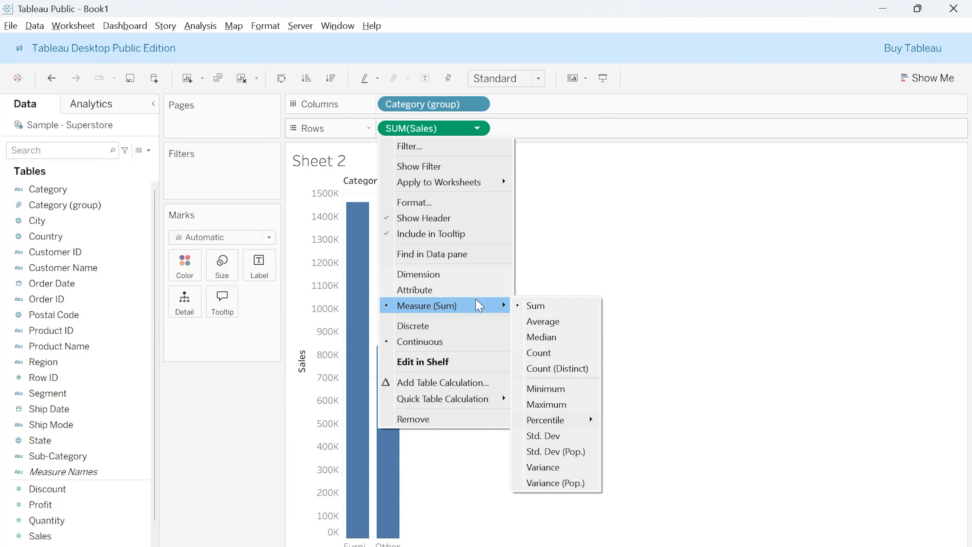
pyautogui.click(557, 326)
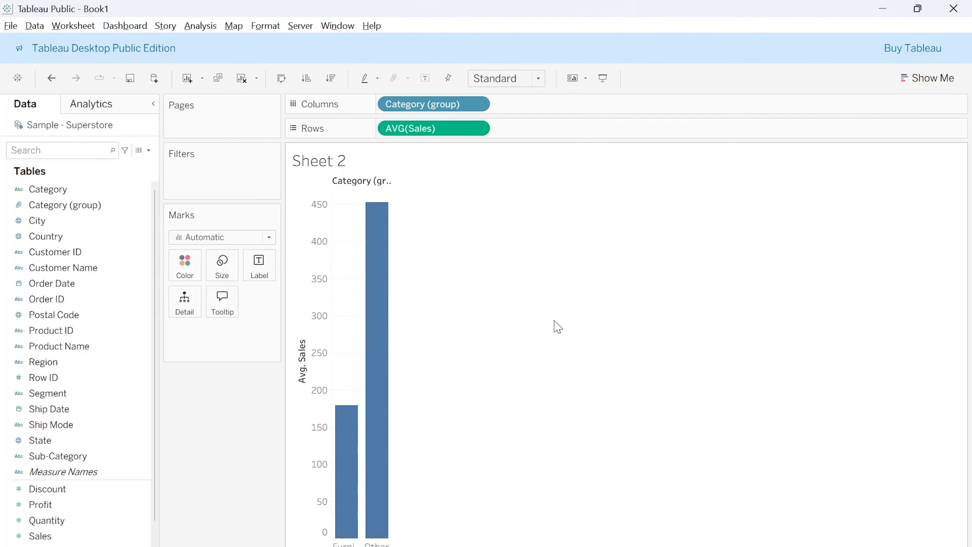
pyautogui.moveTo(385, 252)
pyautogui.moveTo(351, 431)
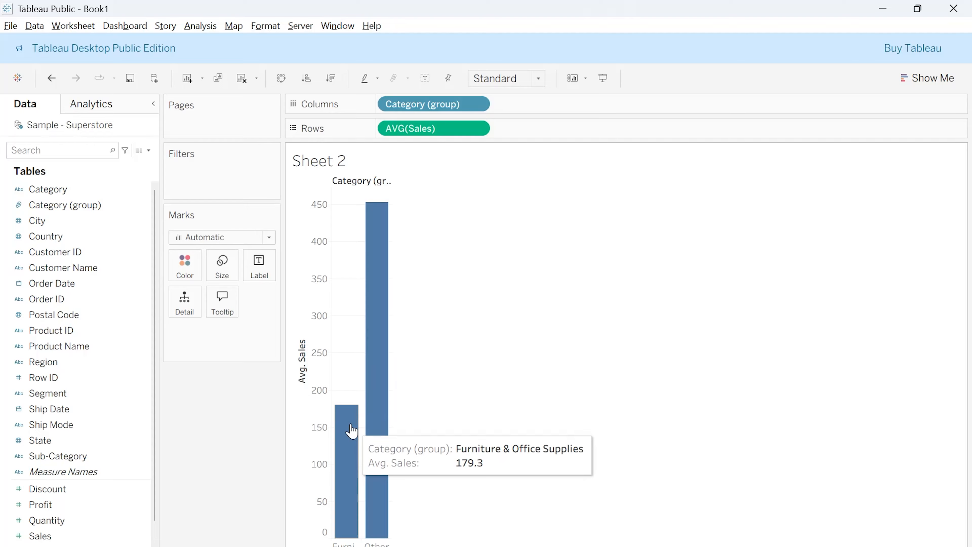